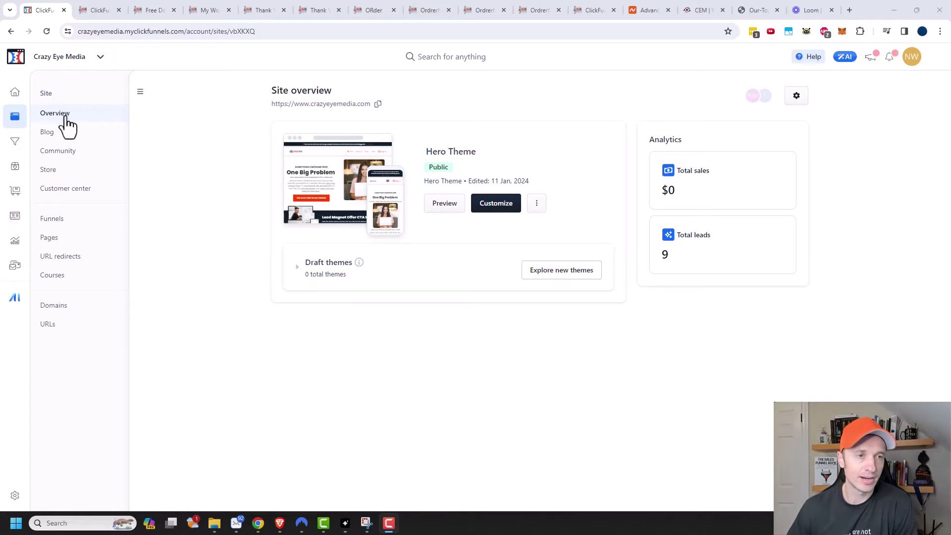
Step: Replace the Customer Center headline 'My Customer Center' with 'Crazy Eye Media Customer Center'
left_click(79, 196)
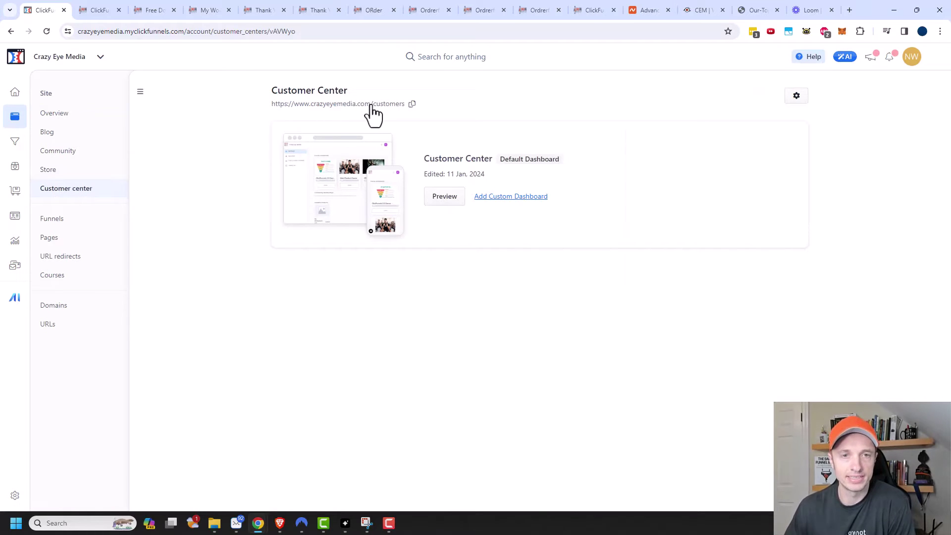
left_click(796, 97)
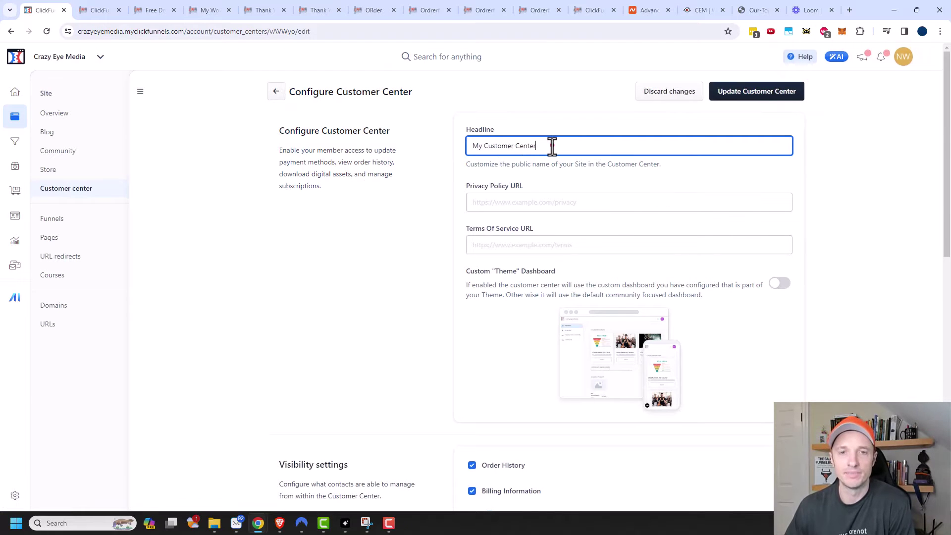
left_click_drag(551, 146, 459, 147)
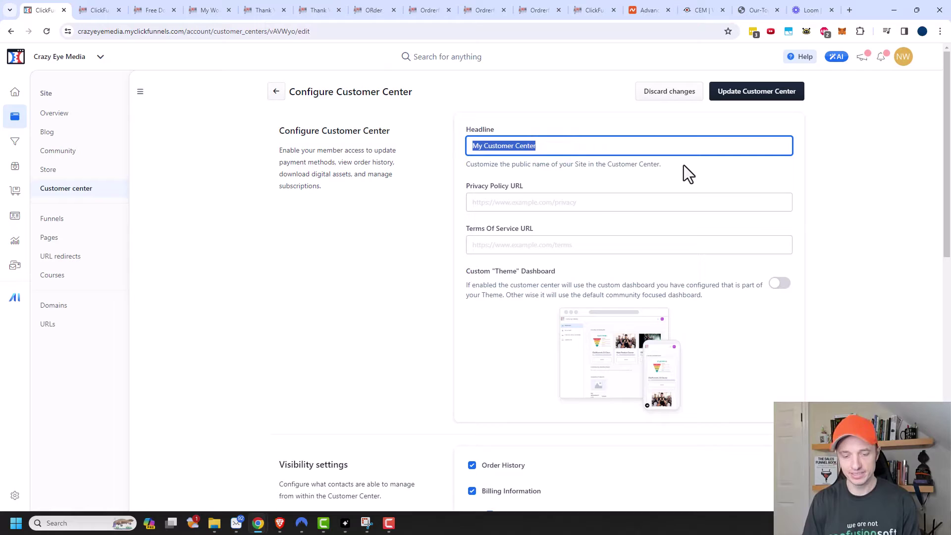
type("Crazy Eye Me")
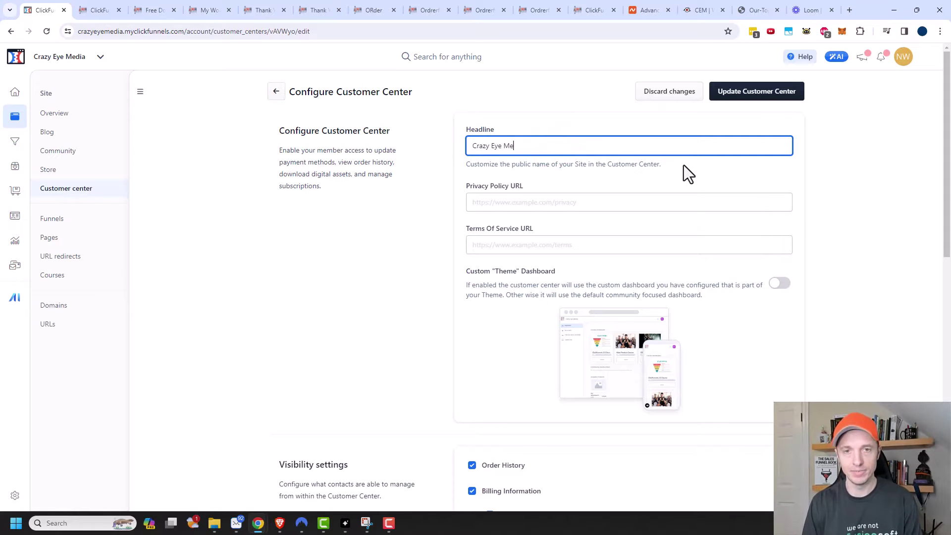
type("dia Customer Center")
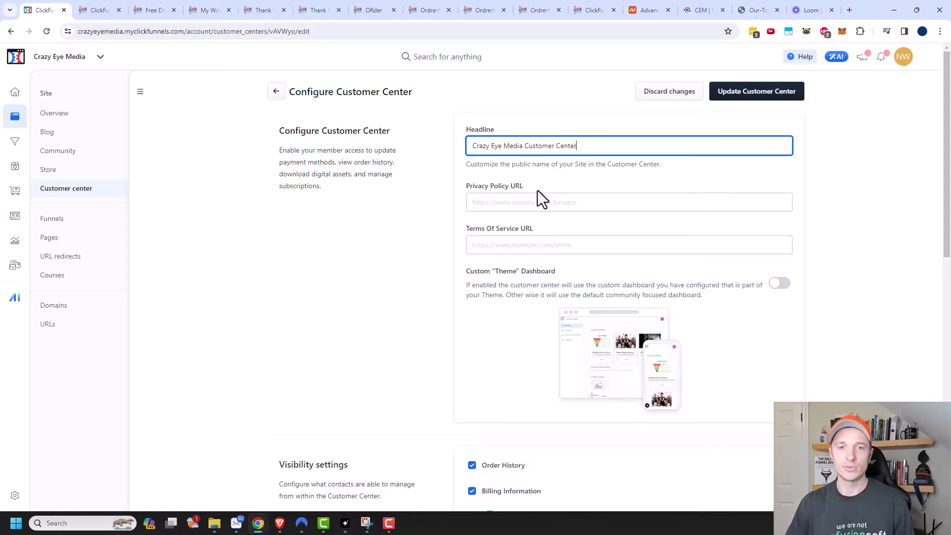
scroll(524, 247, "down", 1)
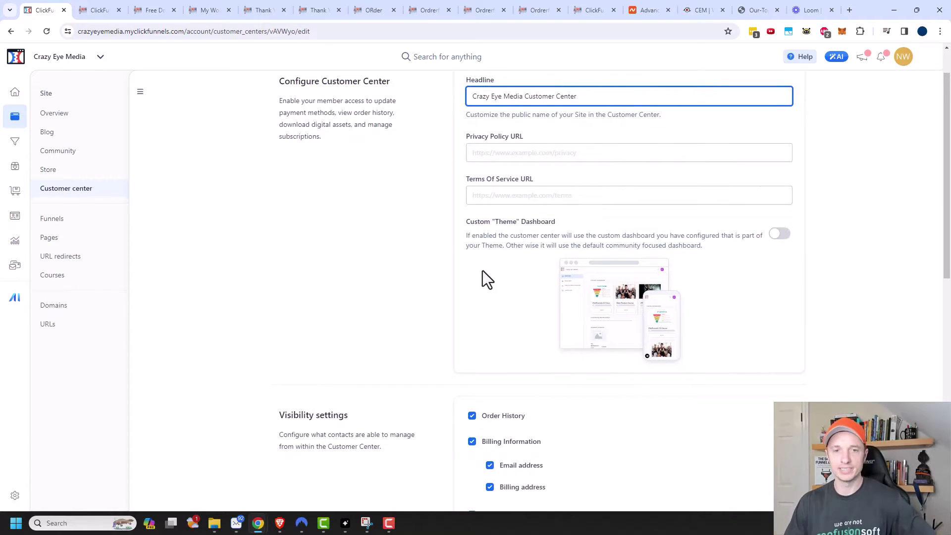
scroll(476, 246, "down", 1)
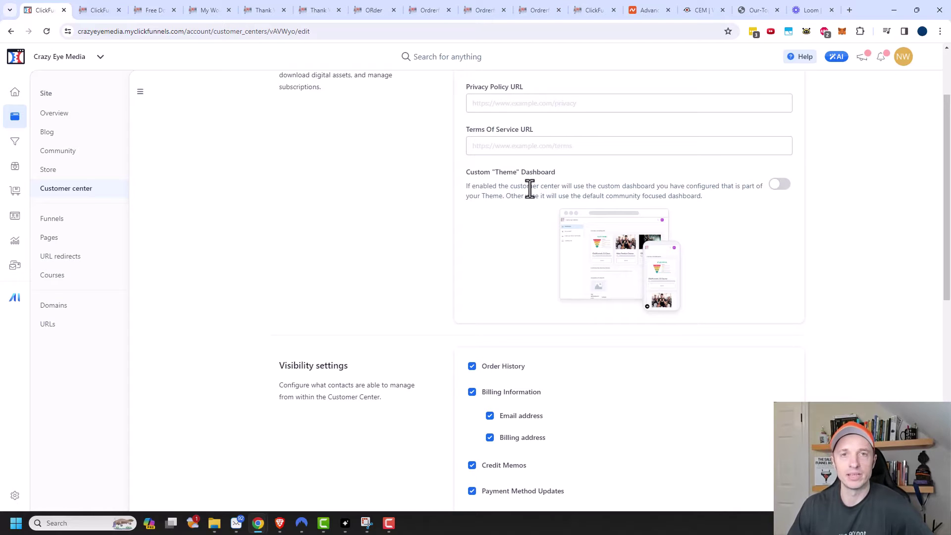
scroll(517, 193, "down", 2)
scroll(341, 225, "down", 1)
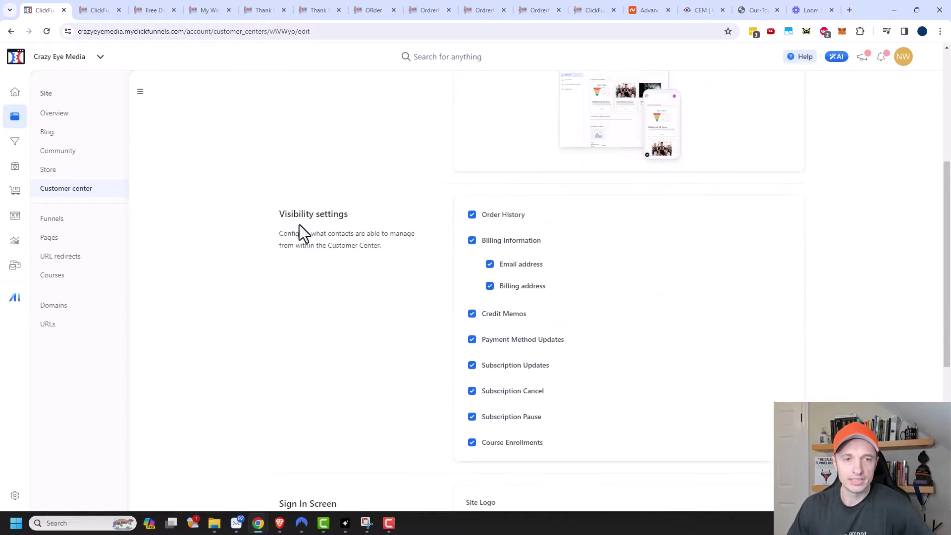
scroll(299, 224, "down", 1)
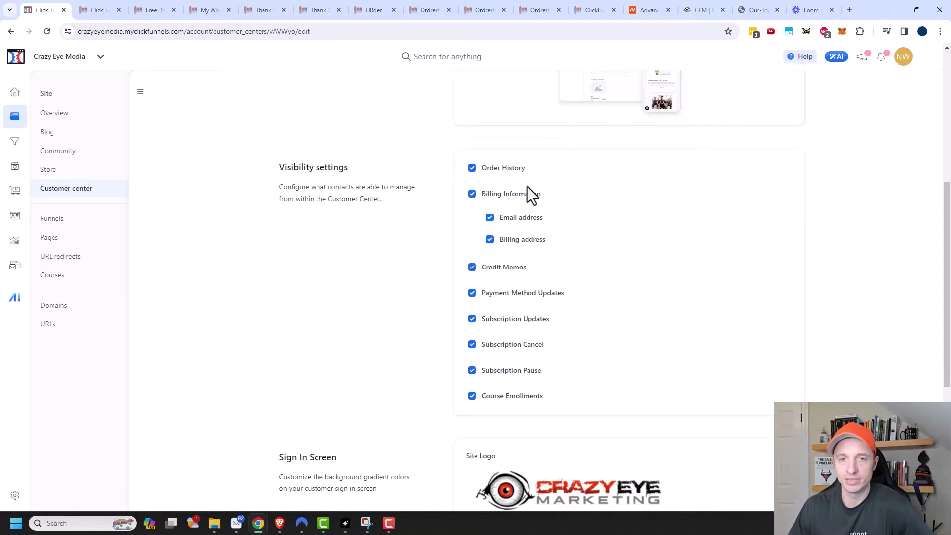
scroll(532, 275, "down", 1)
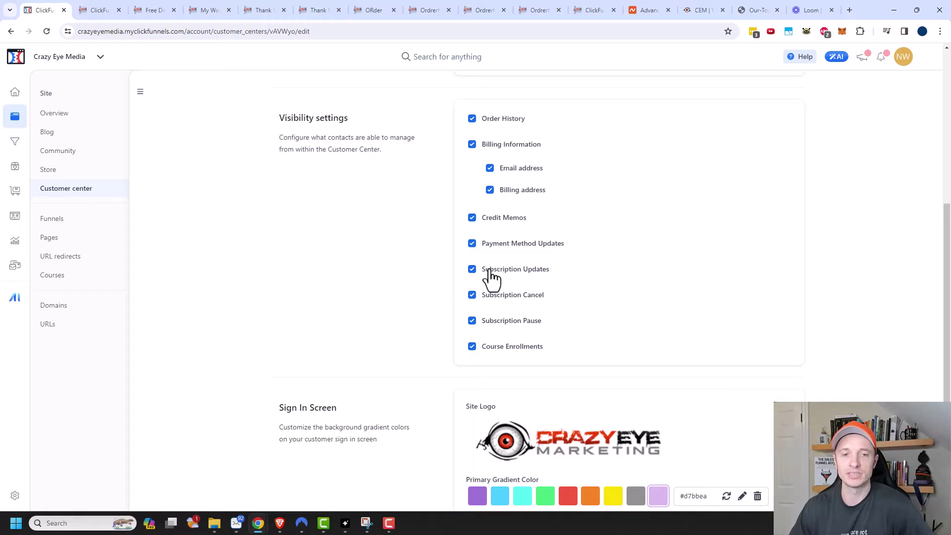
scroll(491, 281, "down", 4)
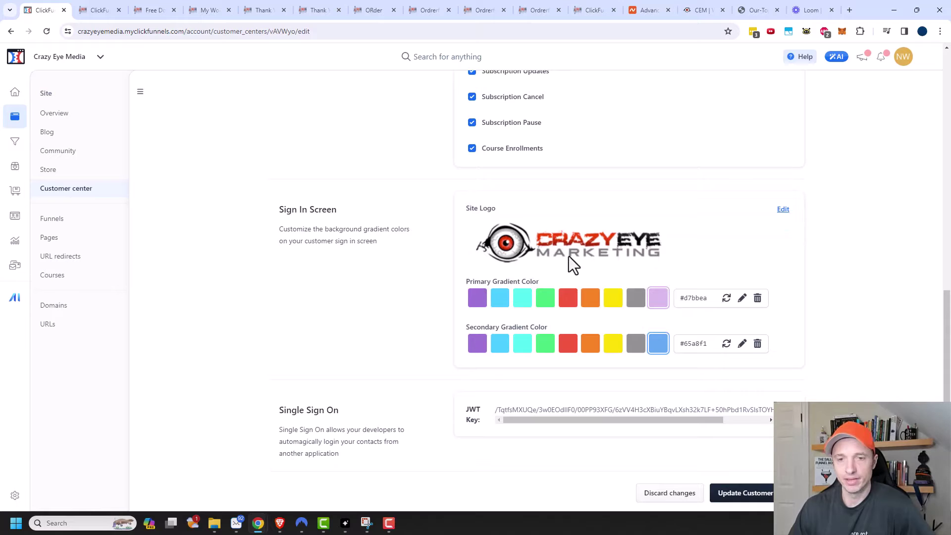
Step: Set the sign-in gradient to primary #ff3c00 and secondary grey #929292, then save
left_click(590, 301)
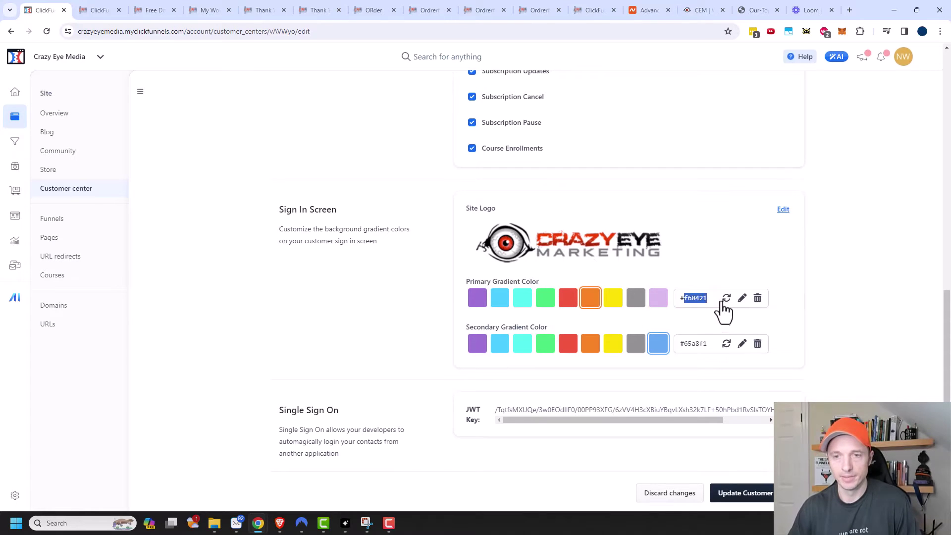
left_click(742, 299)
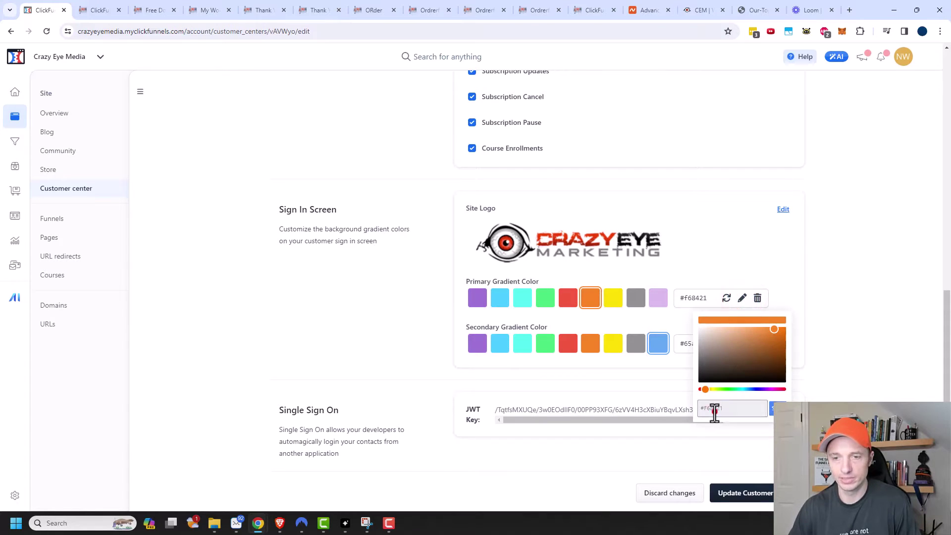
type("#ff3c00")
left_click(777, 409)
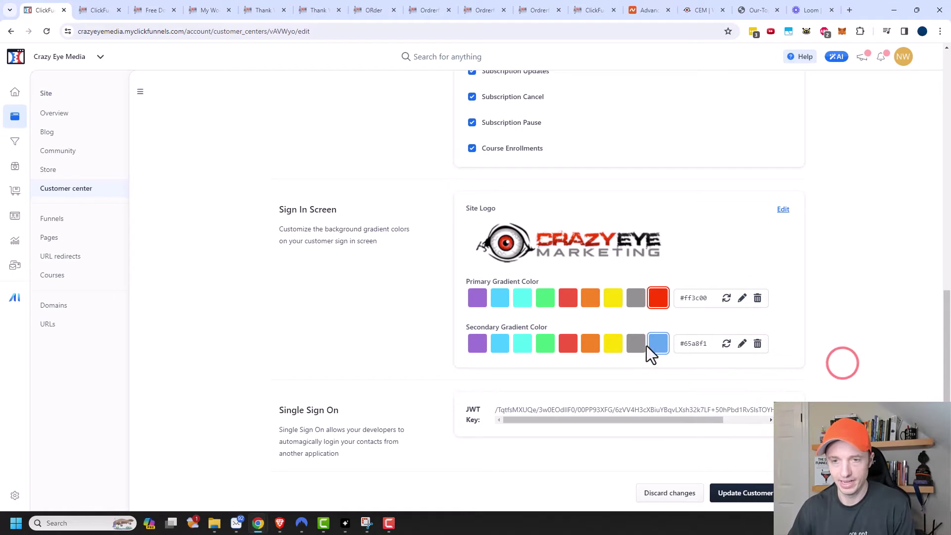
left_click(638, 343)
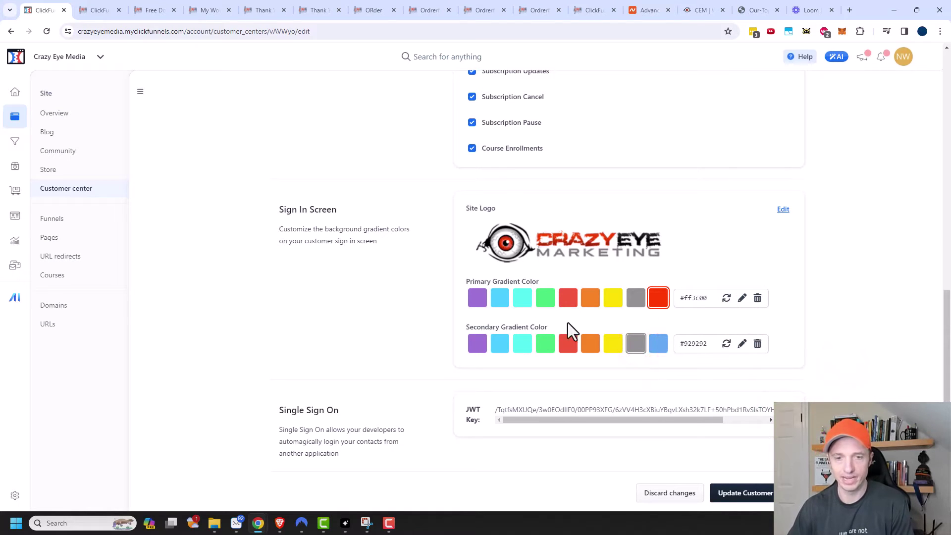
scroll(569, 323, "down", 1)
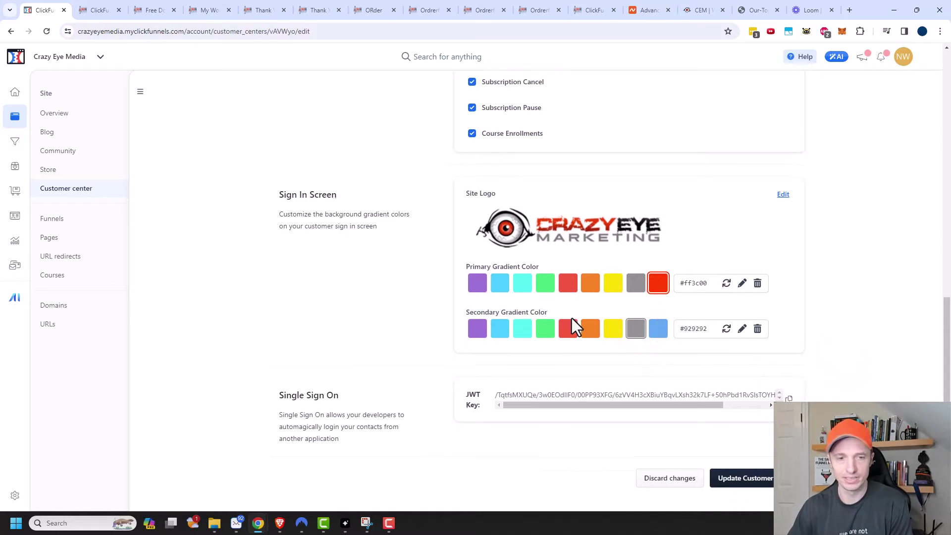
left_click(762, 487)
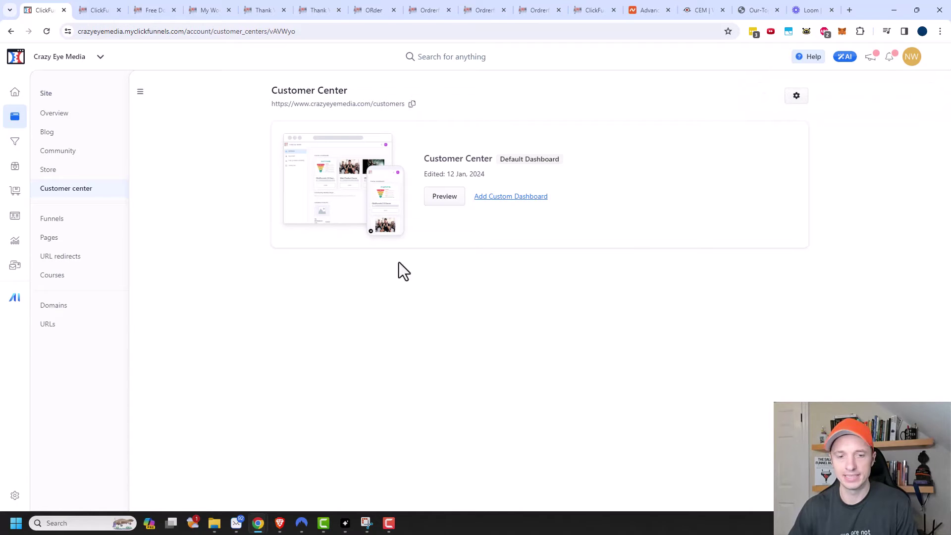
Step: Open the 'New course available!' enrollment email and move its window aside
left_click(236, 523)
left_click_drag(516, 59, 483, 46)
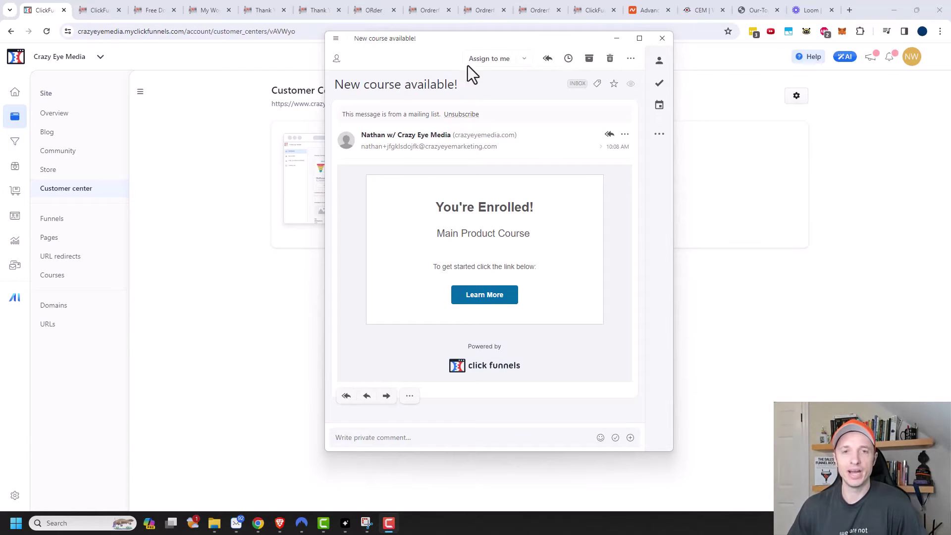
left_click_drag(467, 70, 572, 47)
left_click(482, 40)
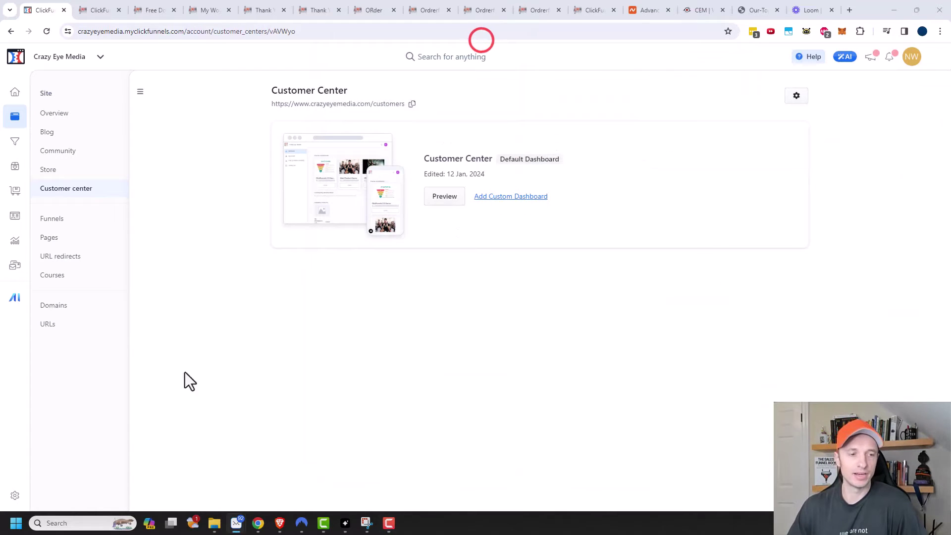
Step: In Settings > System emails, view the Course and Community emails and copy the Learn More link
left_click(11, 499)
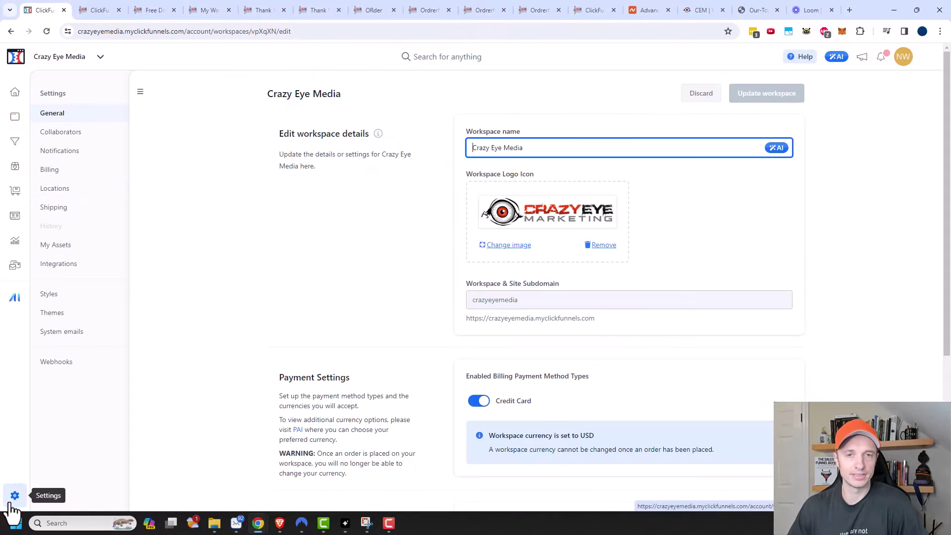
left_click(63, 332)
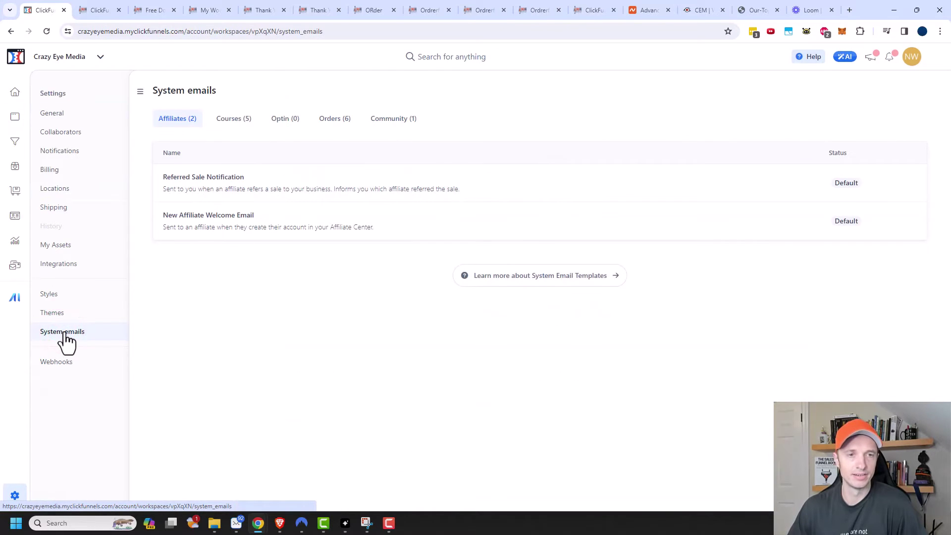
left_click(236, 120)
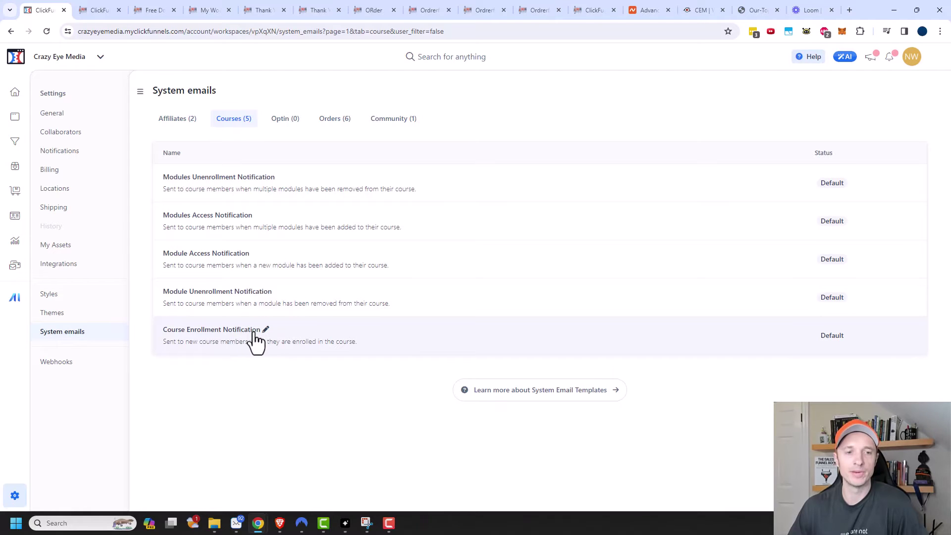
left_click(391, 123)
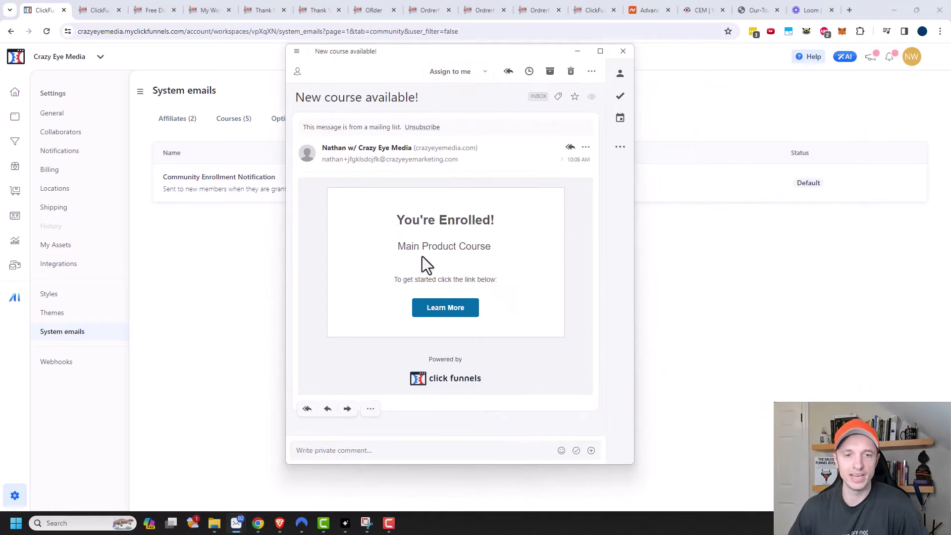
right_click(444, 307)
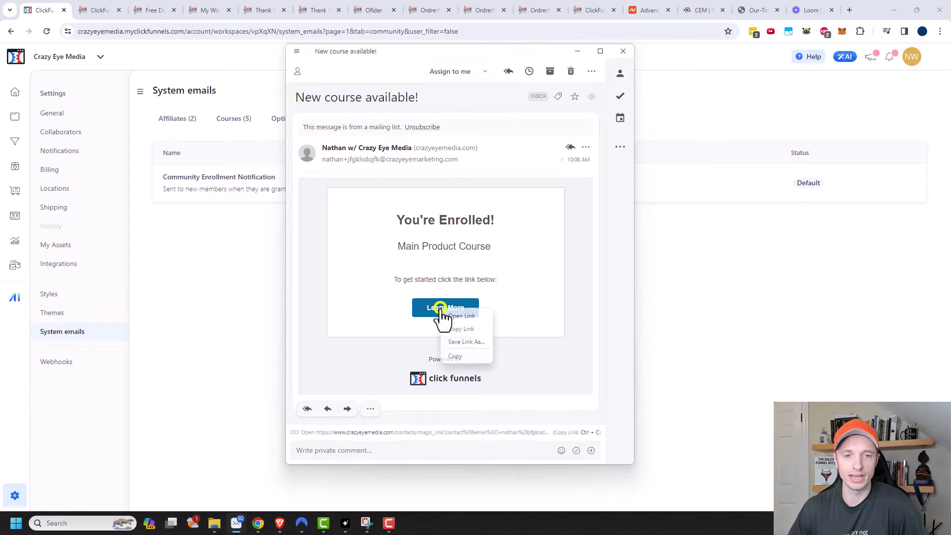
left_click(471, 331)
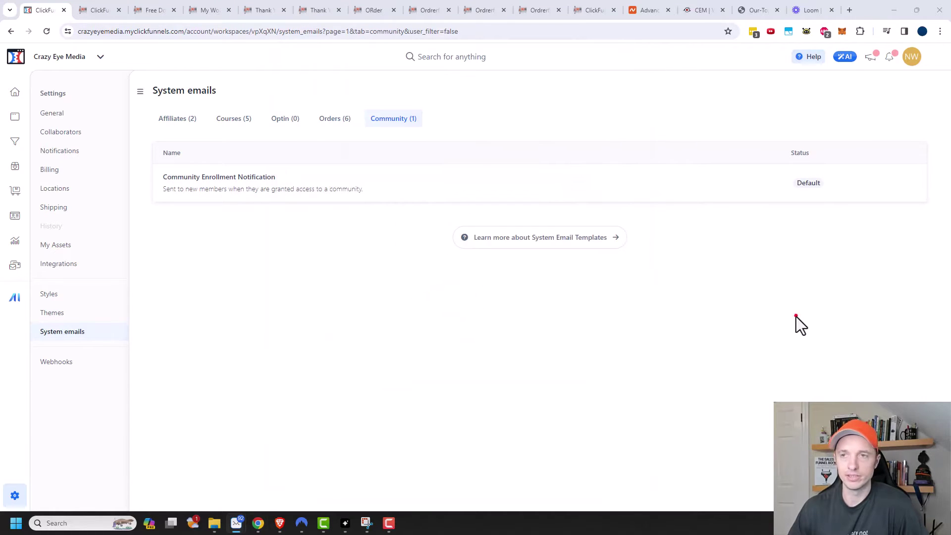
Step: Request a magic sign-in link for the customer from a new private window
left_click(796, 316)
left_click(941, 31)
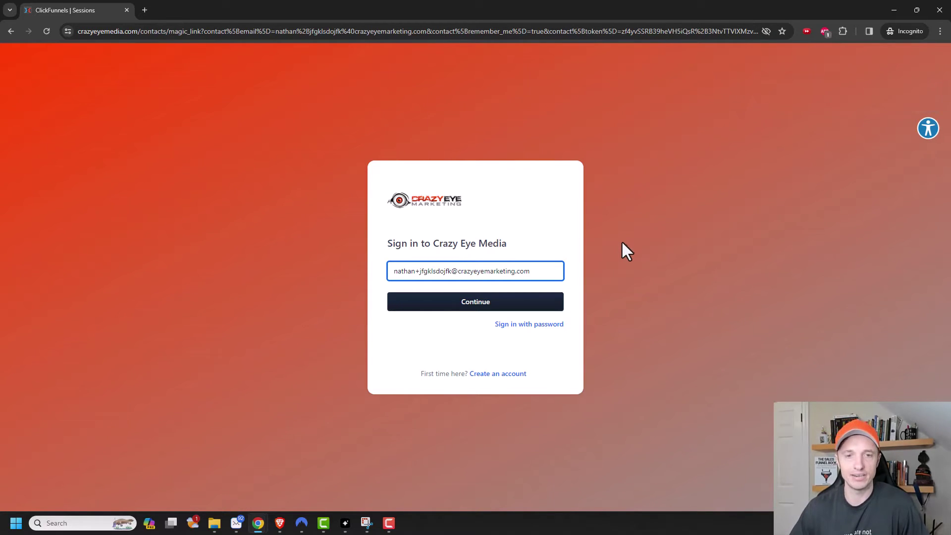
left_click(464, 305)
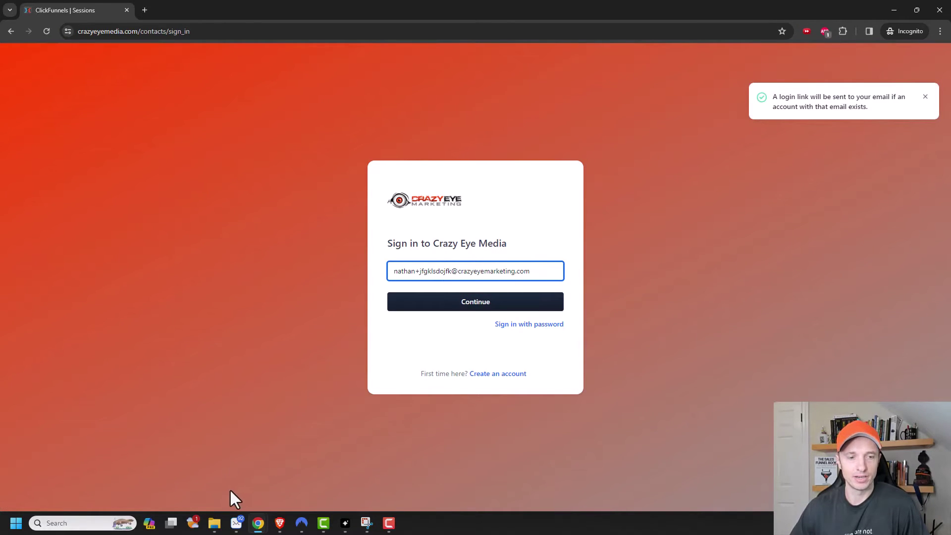
Step: Copy the Login Now link from the Magic Link email and close the mail window
mouse_move(237, 525)
left_click(257, 473)
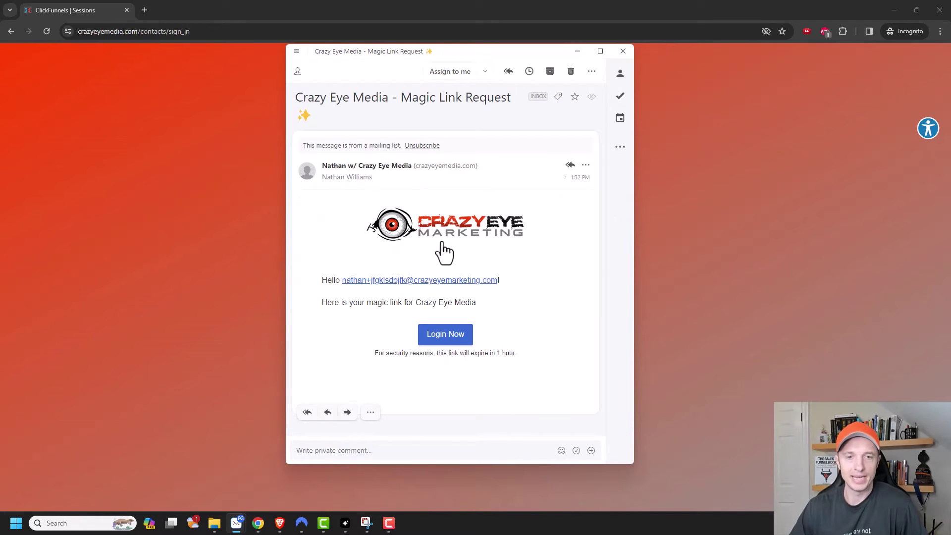
right_click(432, 338)
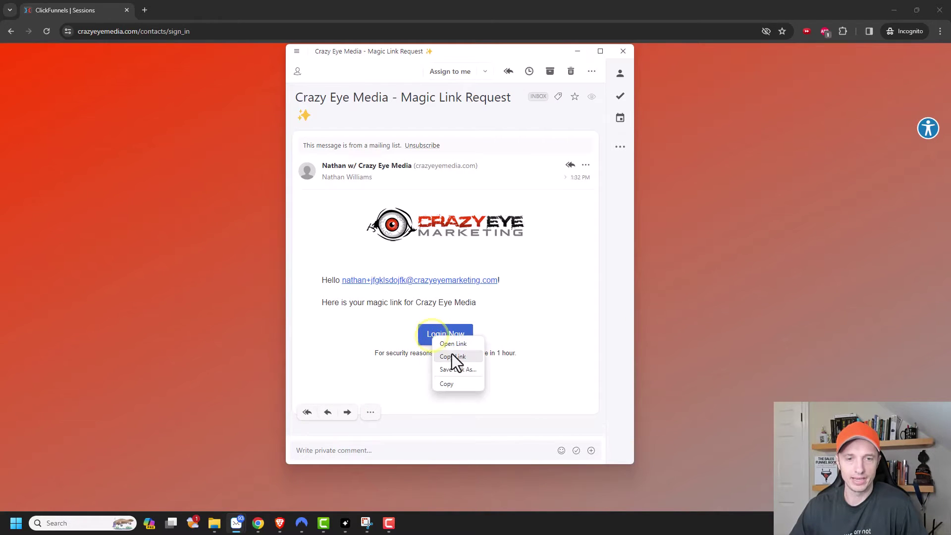
left_click(453, 357)
left_click(470, 48)
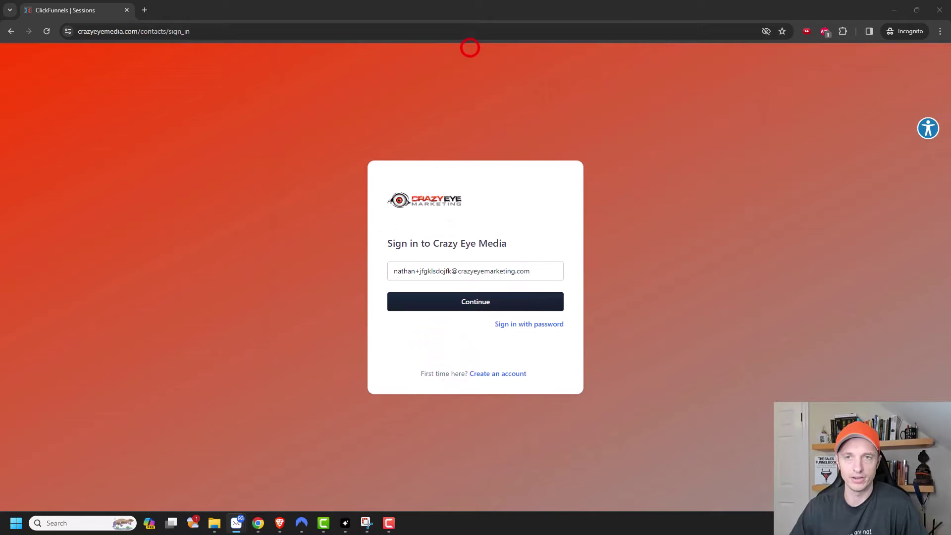
Step: Paste the magic link into the address bar to sign into the customer dashboard
key("ctrl+a")
key("ctrl+v")
key("Return")
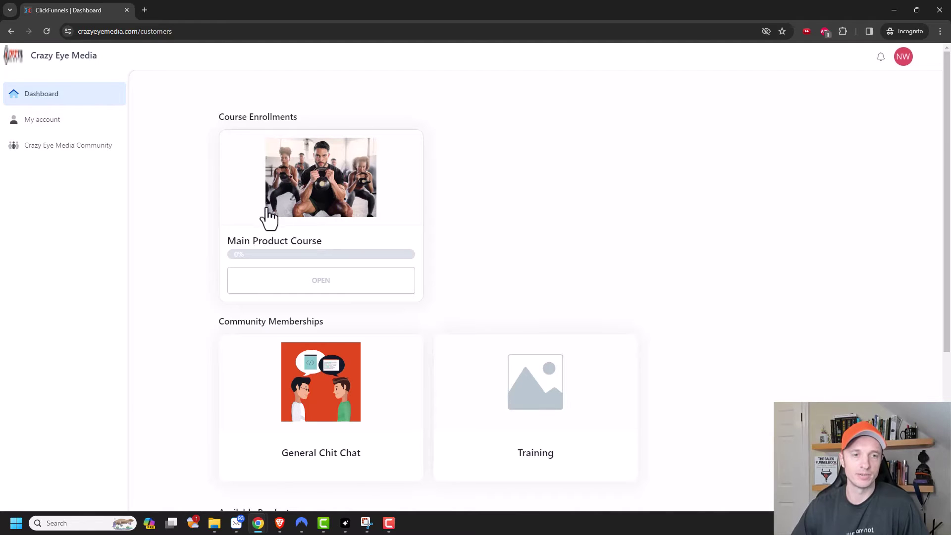
Step: Browse the dashboard, preview the Main Product Course, then return to the dashboard
scroll(316, 221, "down", 1)
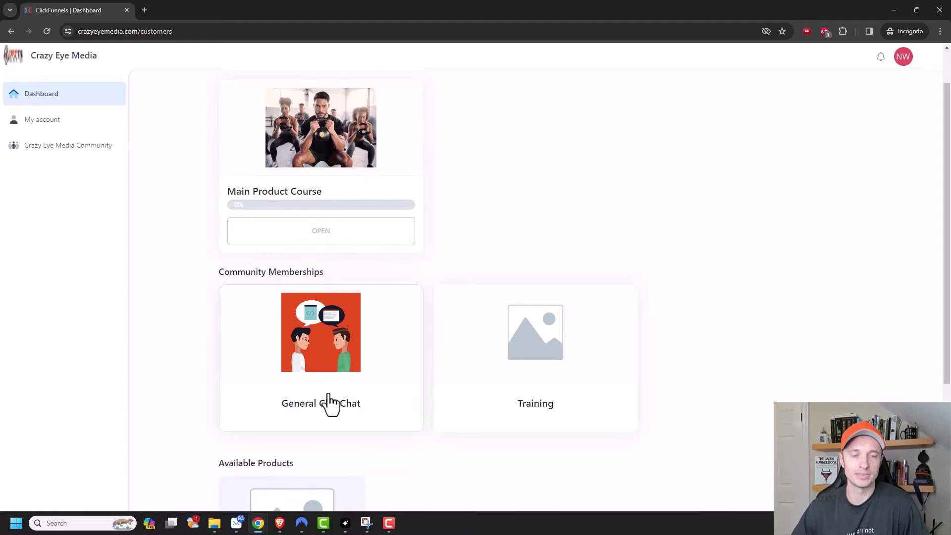
scroll(317, 357, "down", 1)
scroll(547, 319, "down", 2)
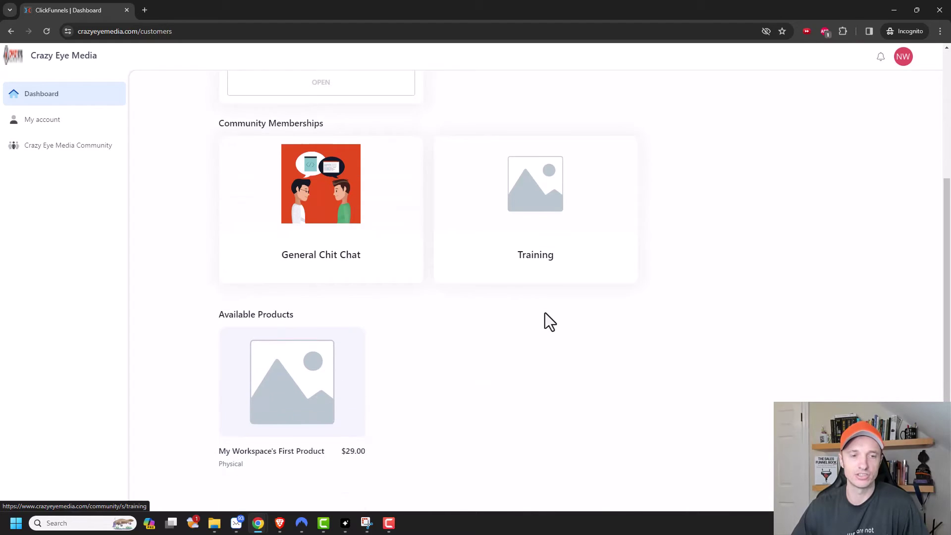
scroll(545, 322, "down", 1)
mouse_move(308, 352)
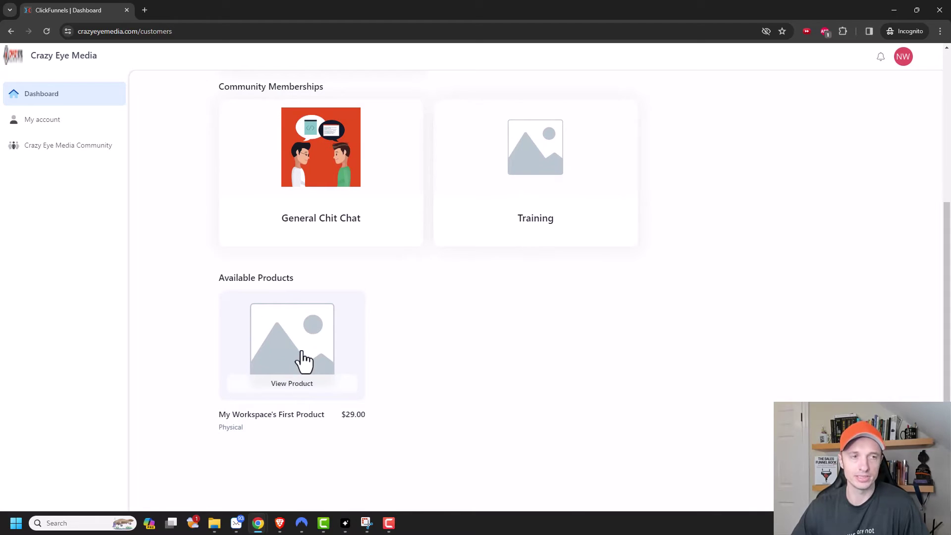
scroll(322, 366, "up", 5)
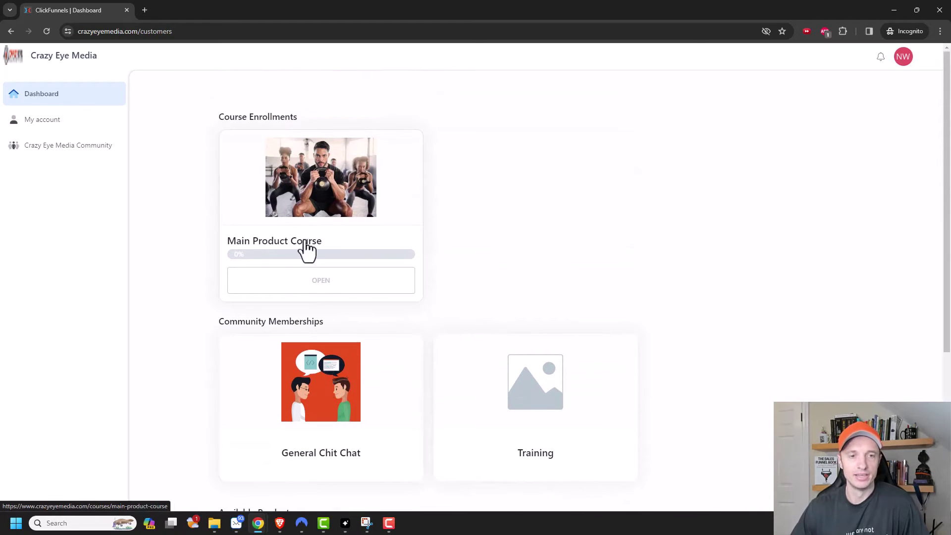
left_click(323, 286)
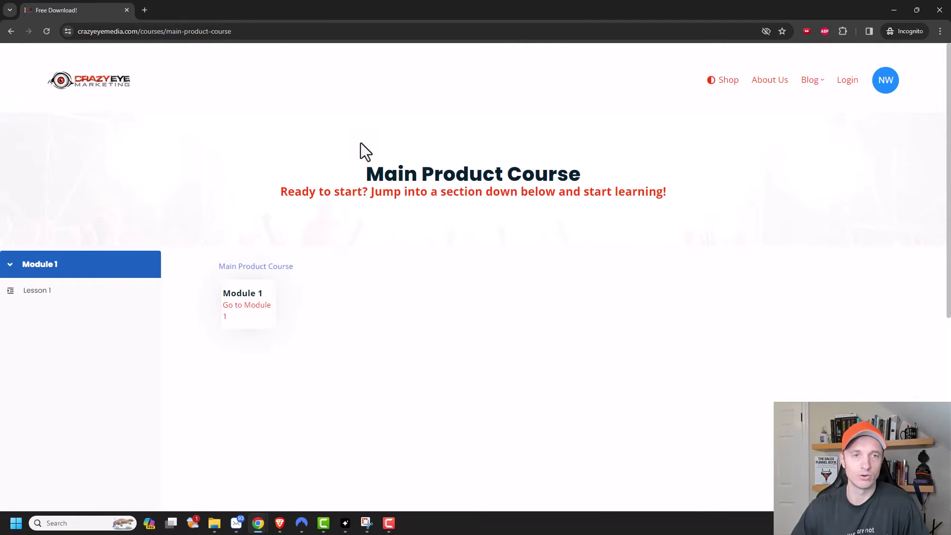
left_click(10, 32)
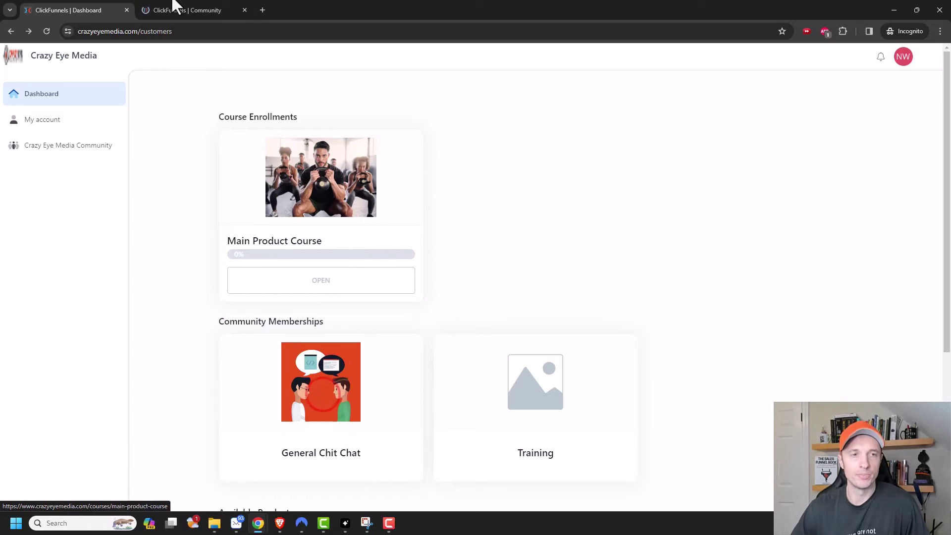
Step: Post 'Hey, happy to be here!' with body 'I'm so excited' in Chat Here!, then open My account
left_click(192, 10)
left_click(345, 196)
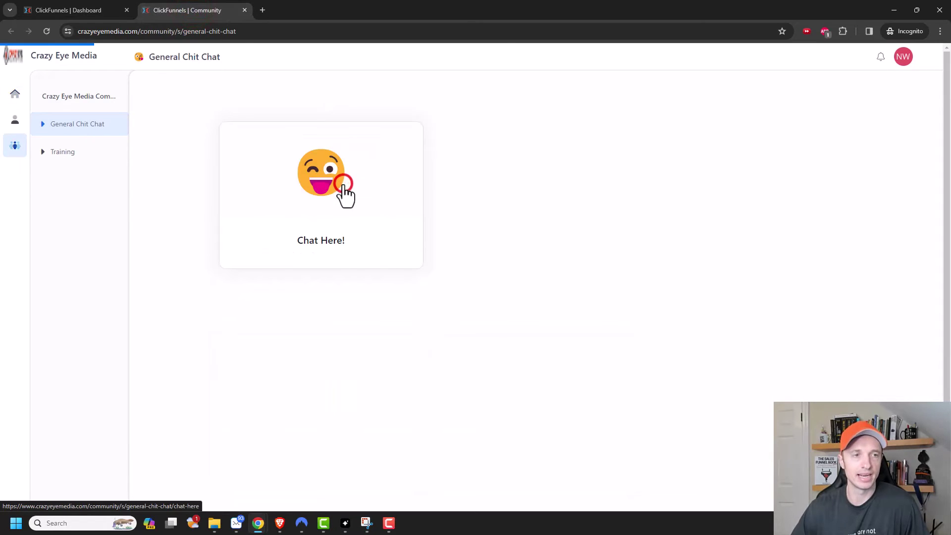
left_click(421, 94)
type("Hey, happy to b")
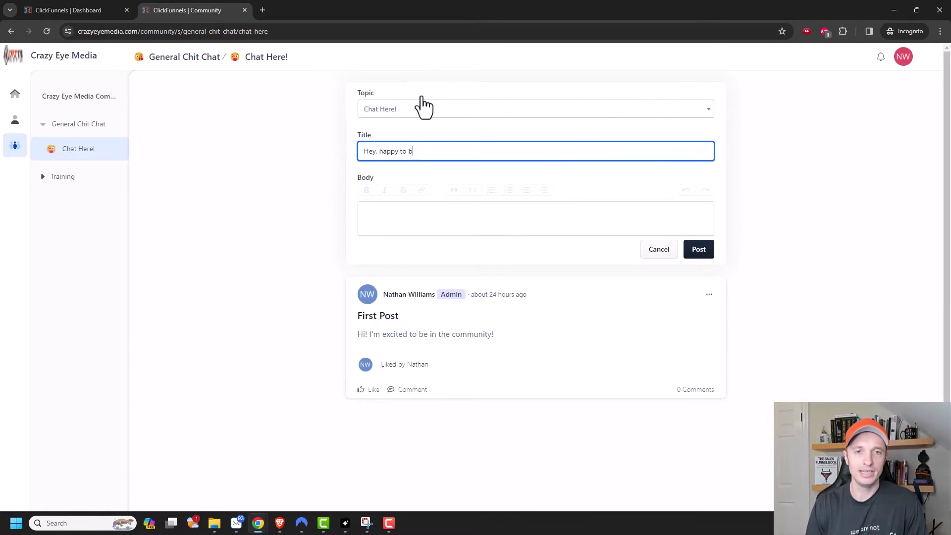
type("e here!")
left_click(436, 215)
type("I'm s")
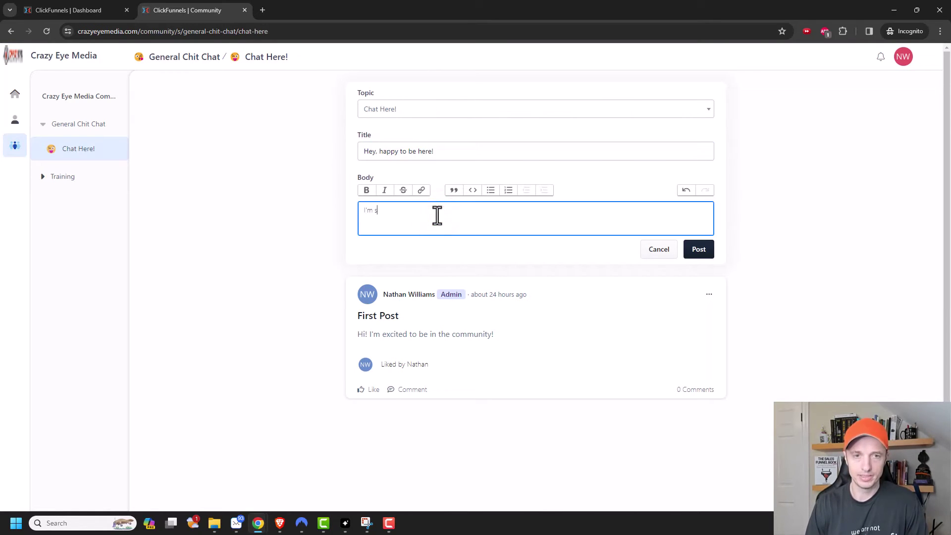
type("o excited!")
left_click(703, 251)
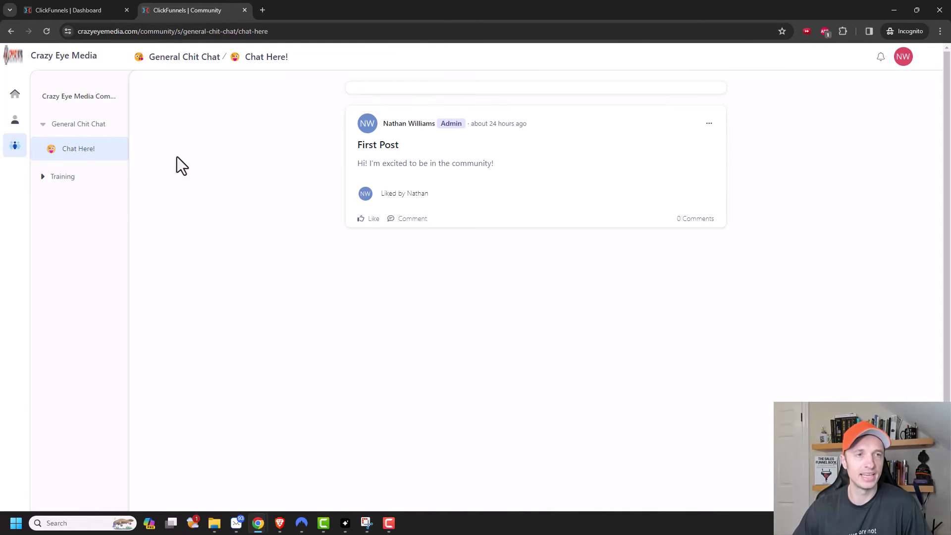
left_click(14, 119)
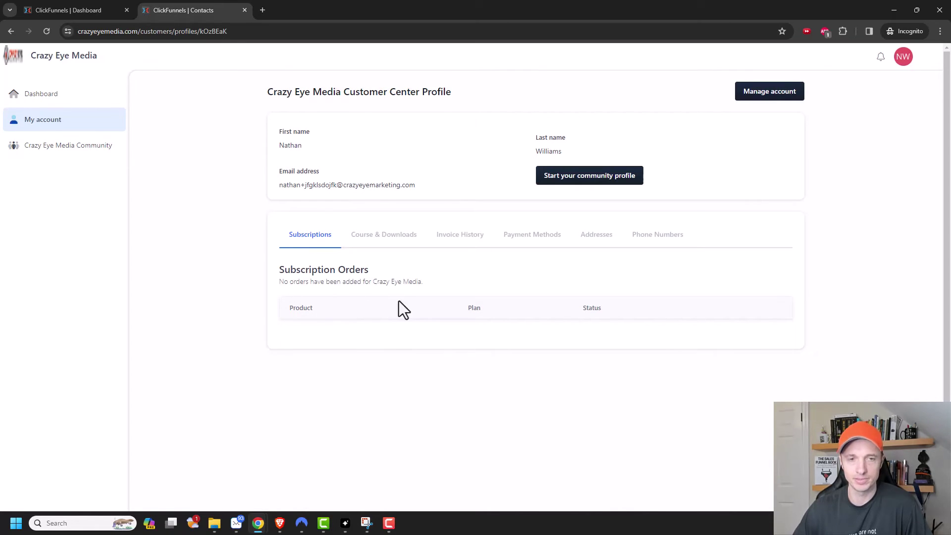
Step: Browse the profile's Course & Downloads, Invoice History, Payment Methods, Addresses and Phone Numbers tabs
left_click(388, 233)
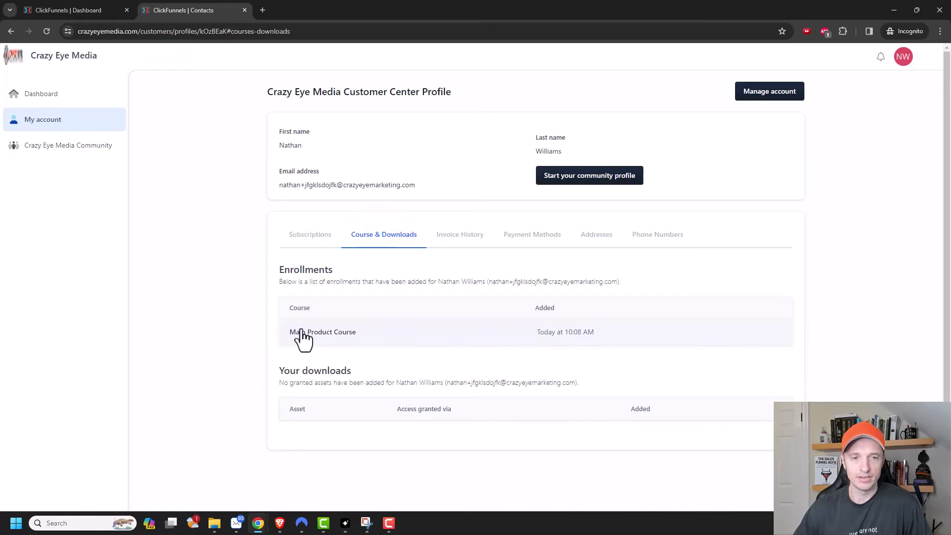
scroll(331, 373, "down", 1)
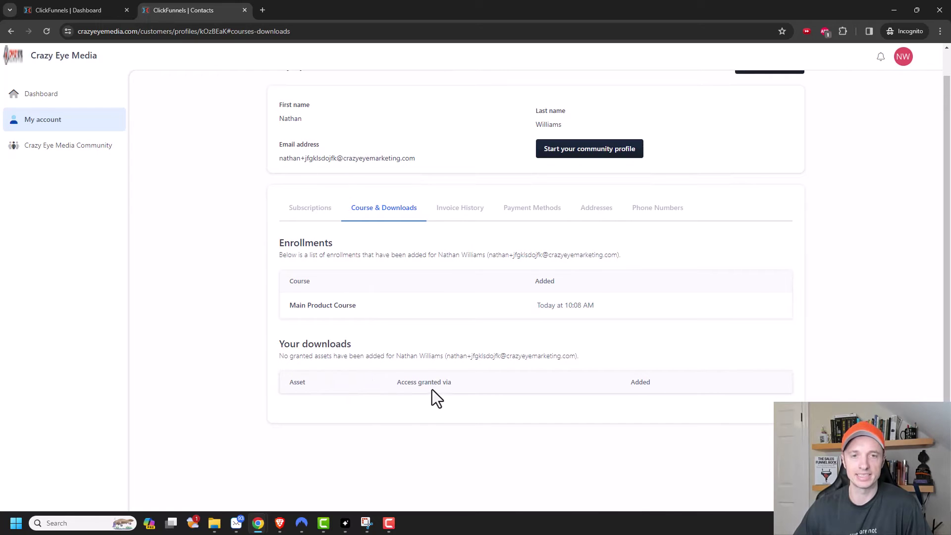
left_click(461, 208)
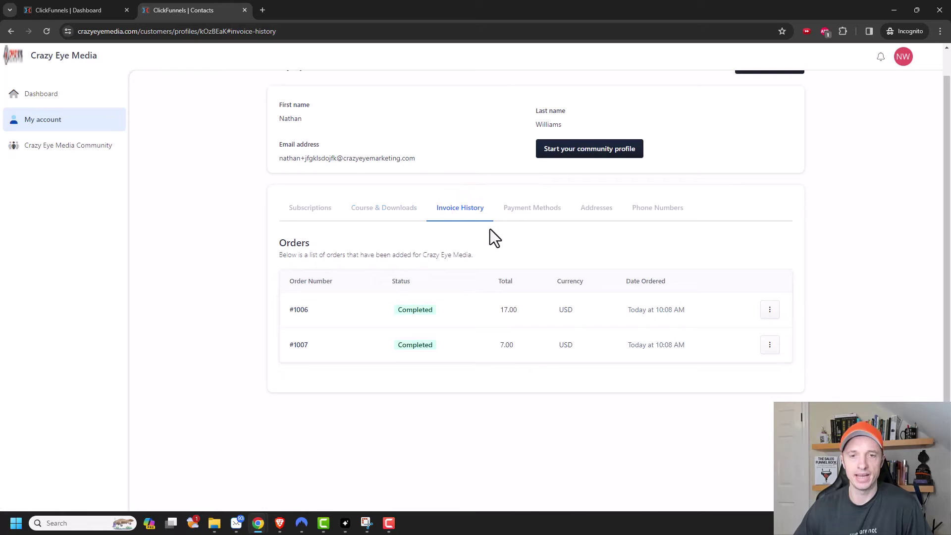
left_click(530, 210)
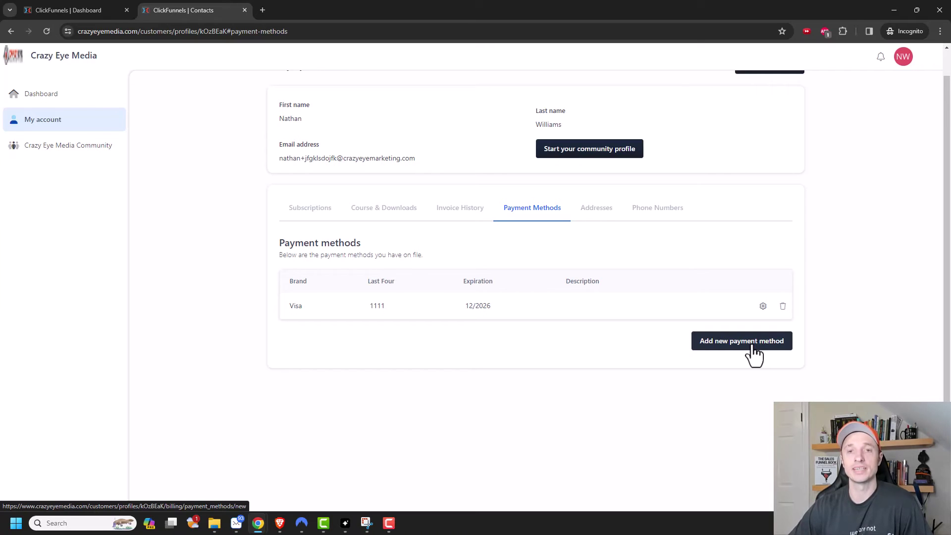
left_click(598, 209)
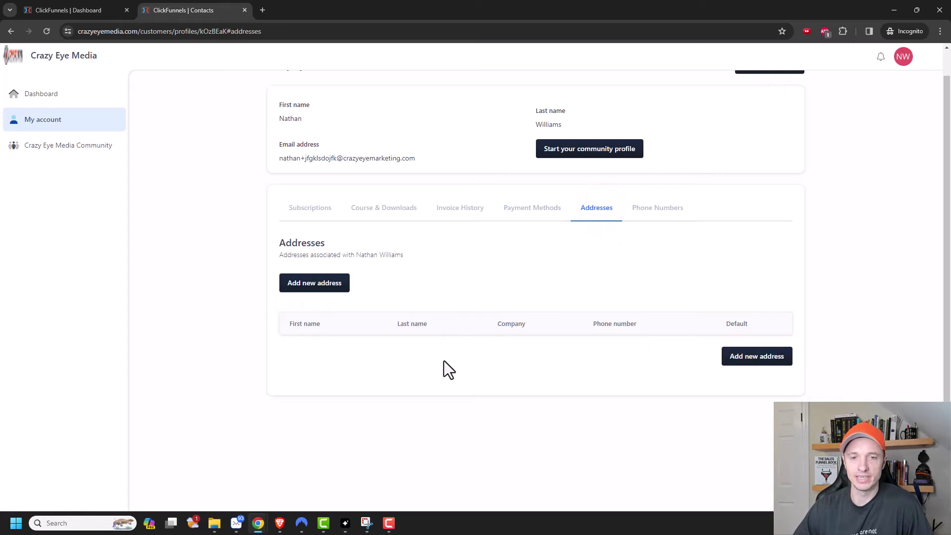
left_click(653, 211)
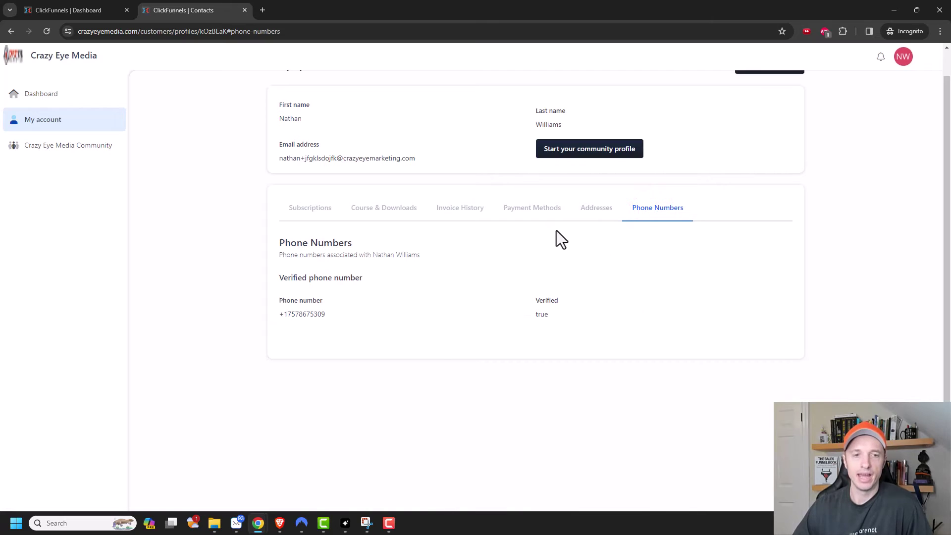
Step: Go to Crazy Eye Media Community, then General Chit Chat, then the Training topic
left_click(593, 151)
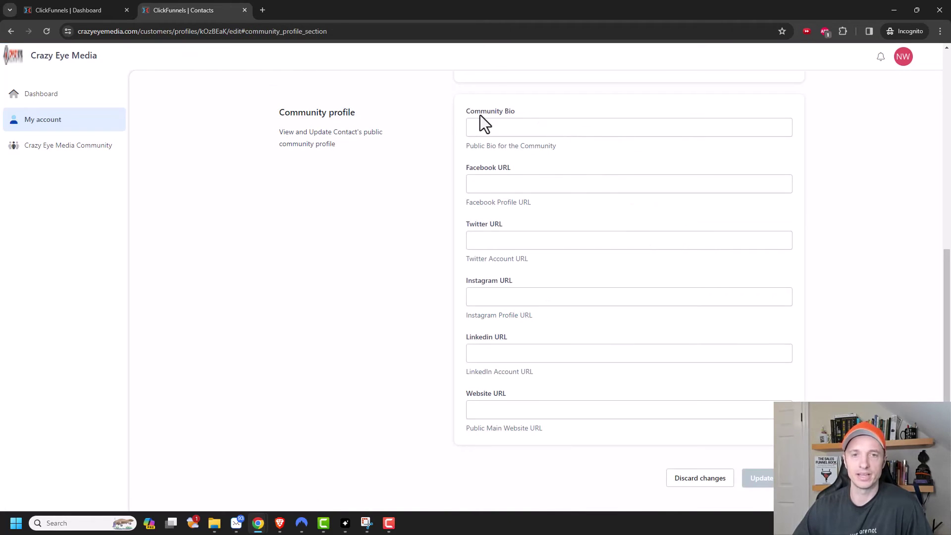
scroll(485, 149, "up", 2)
scroll(500, 228, "up", 2)
scroll(506, 297, "down", 4)
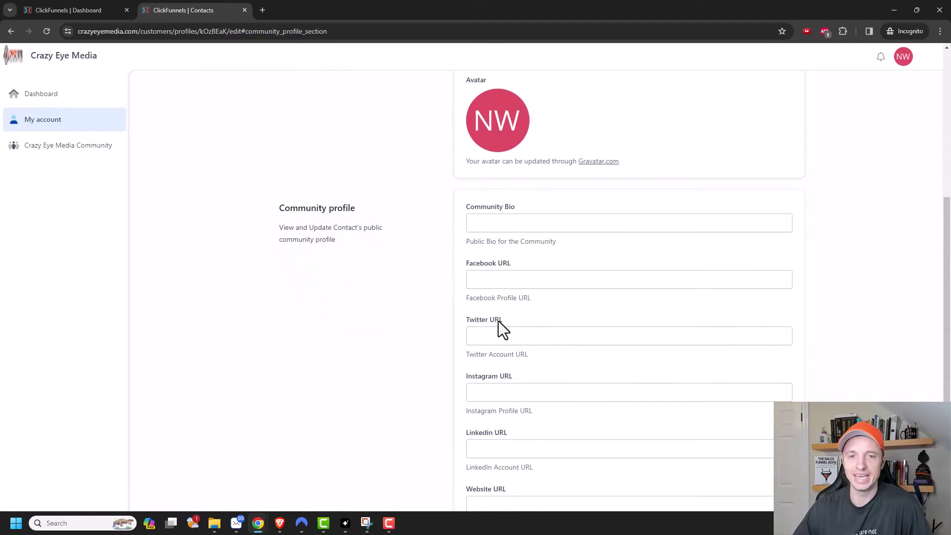
left_click(65, 146)
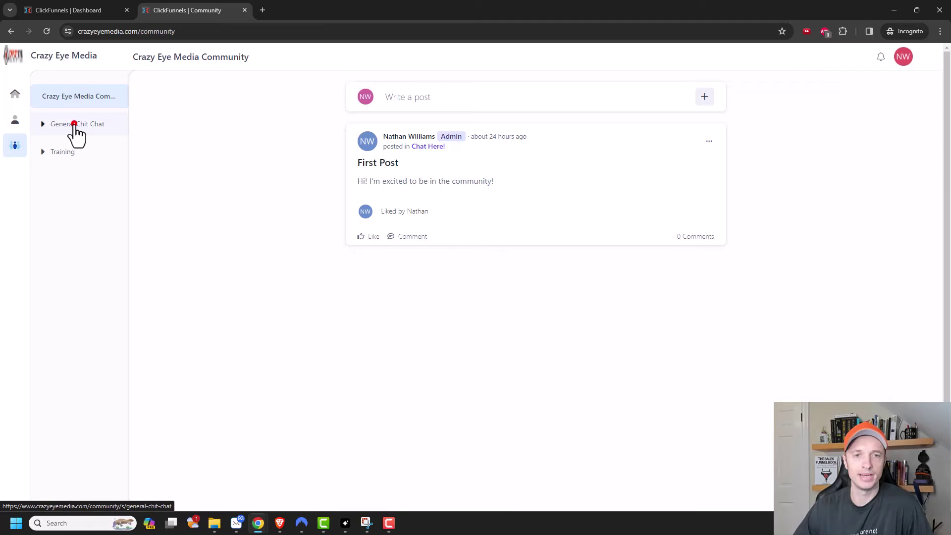
left_click(70, 124)
left_click(63, 151)
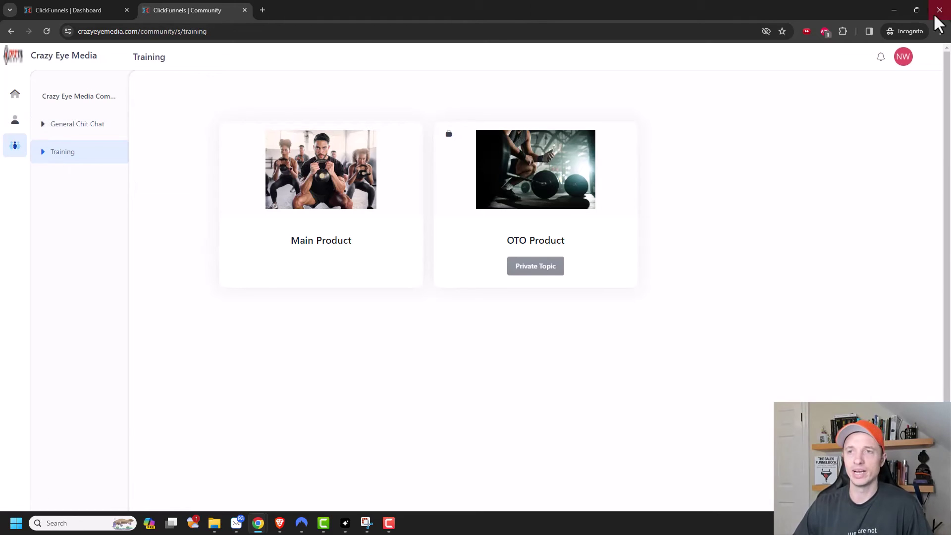
Step: Minimize the community window, tick Customer center on Downsell Product and update the product
left_click(894, 10)
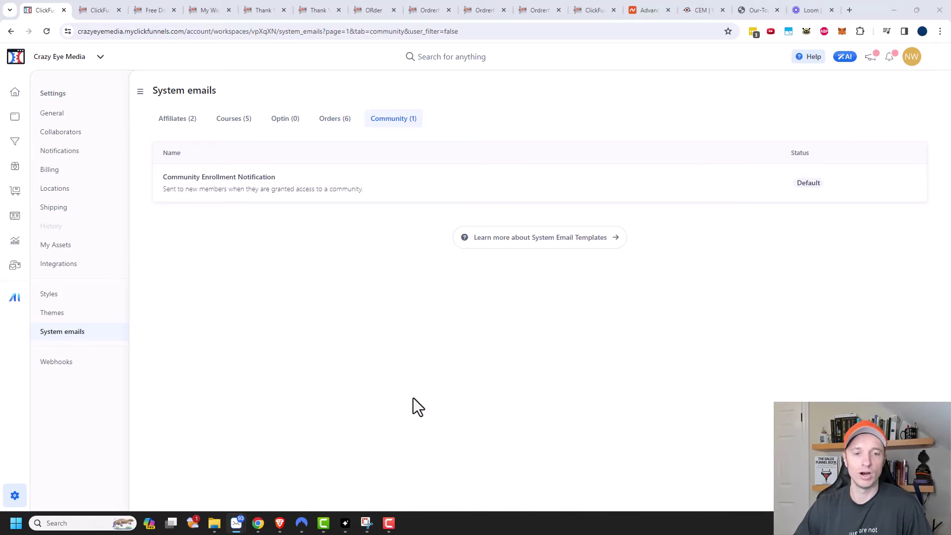
left_click(16, 168)
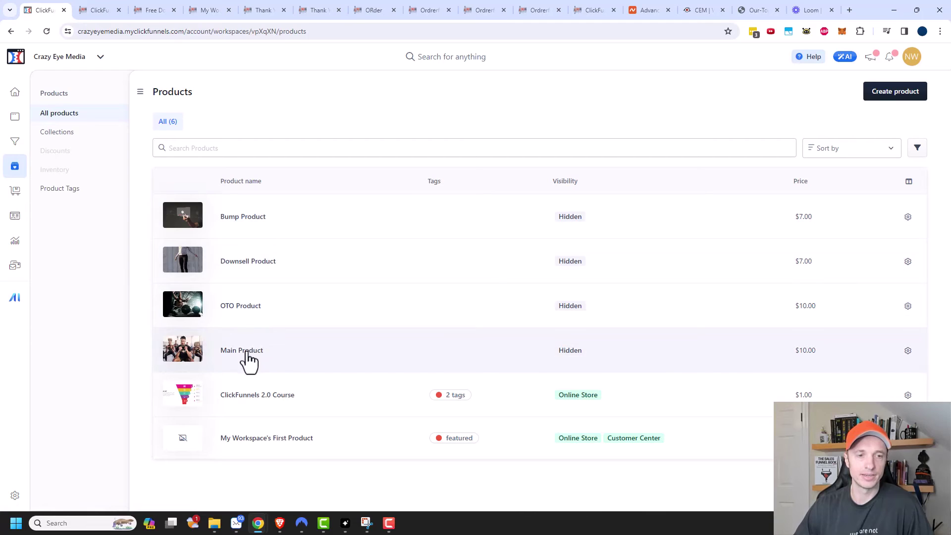
left_click(251, 264)
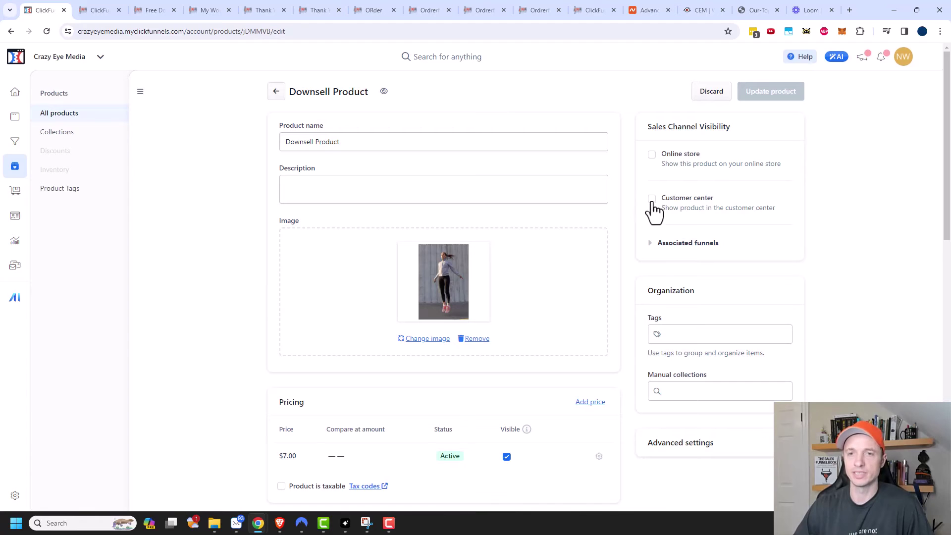
left_click(652, 199)
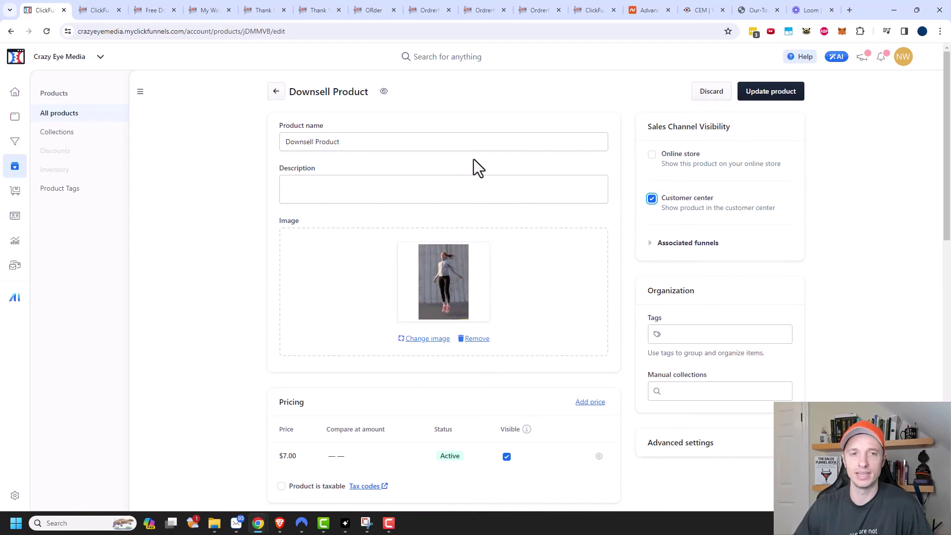
left_click(778, 94)
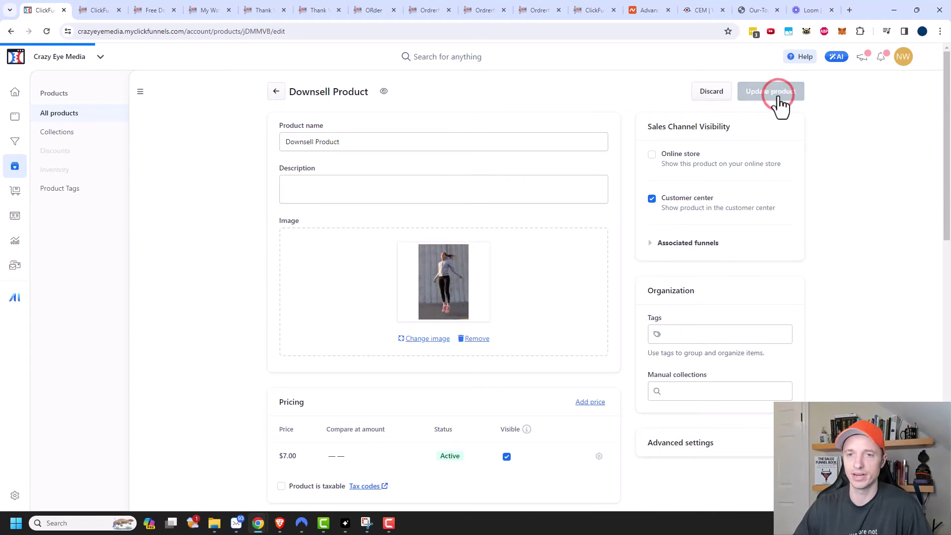
mouse_move(258, 521)
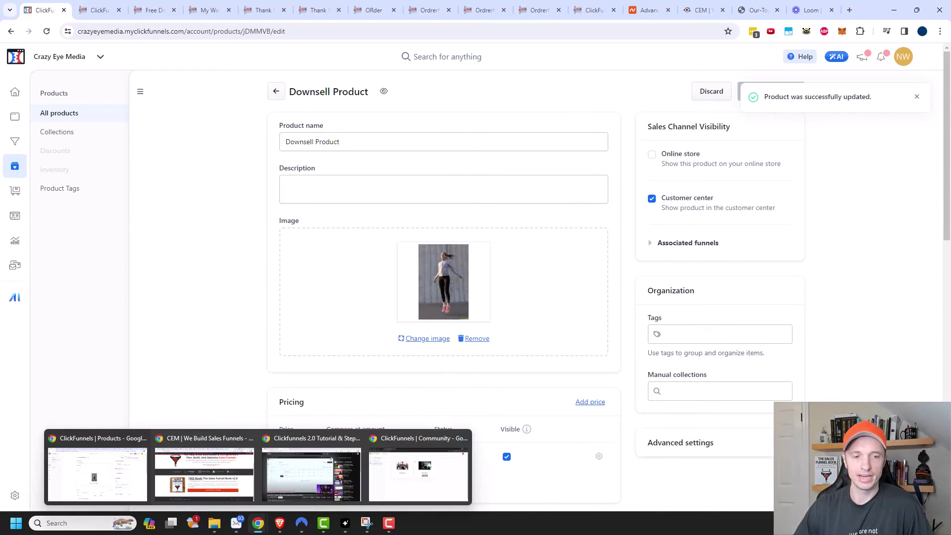
left_click(396, 466)
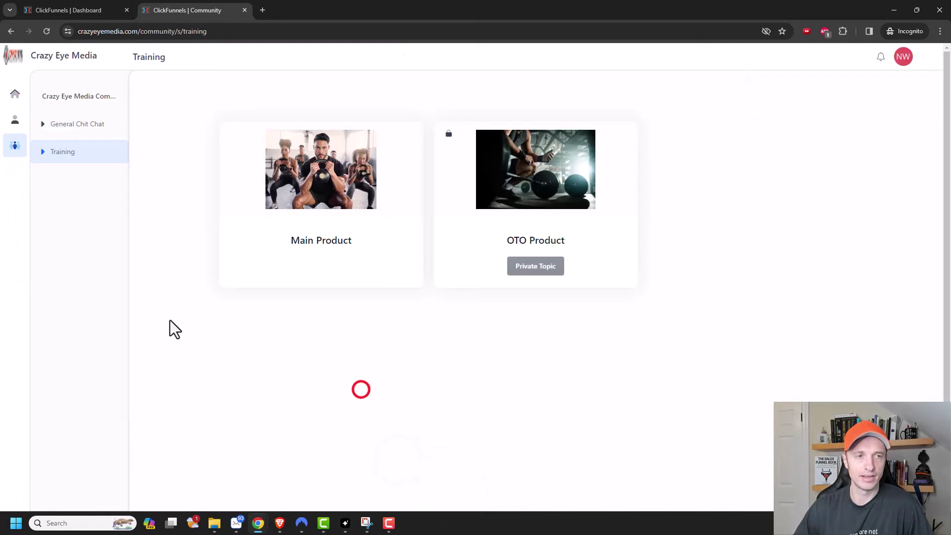
key("F5")
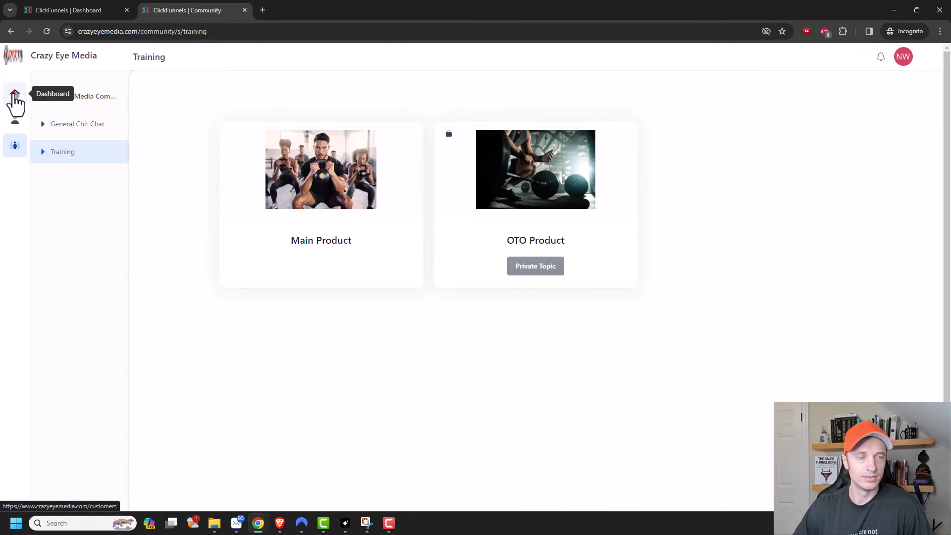
left_click(14, 99)
scroll(367, 164, "down", 5)
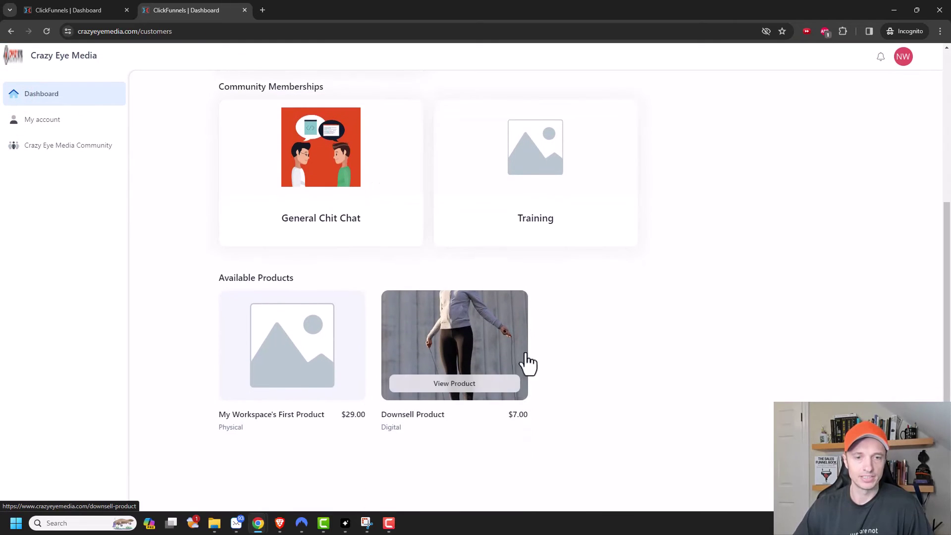
left_click(455, 385)
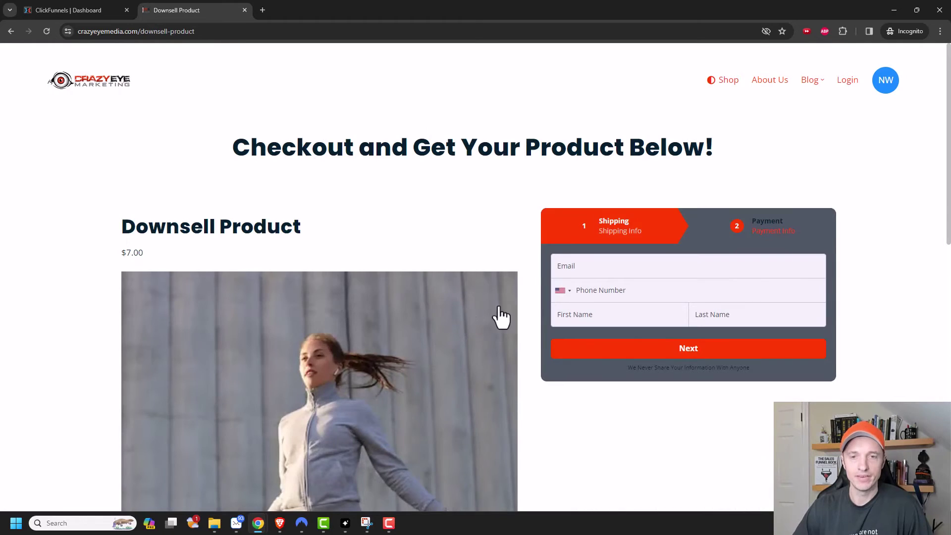
scroll(500, 317, "down", 5)
left_click(10, 31)
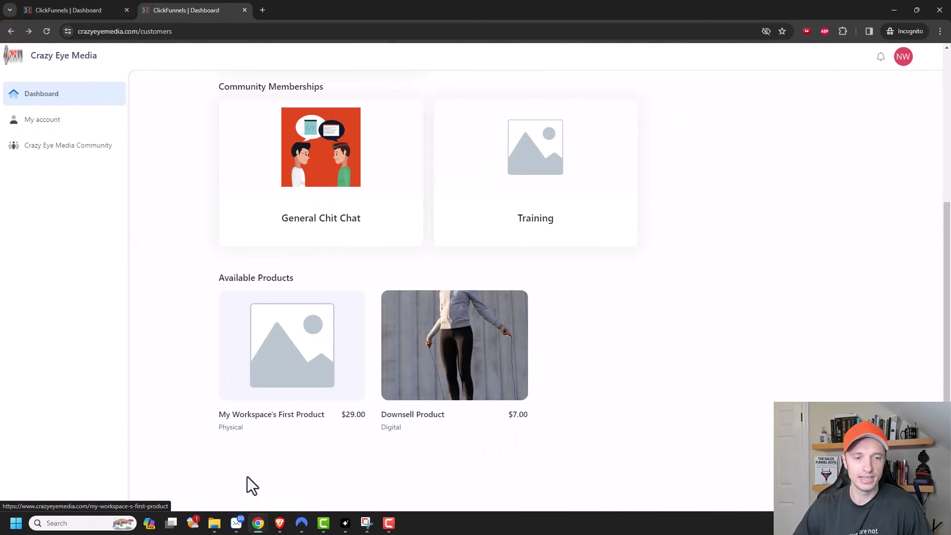
mouse_move(257, 527)
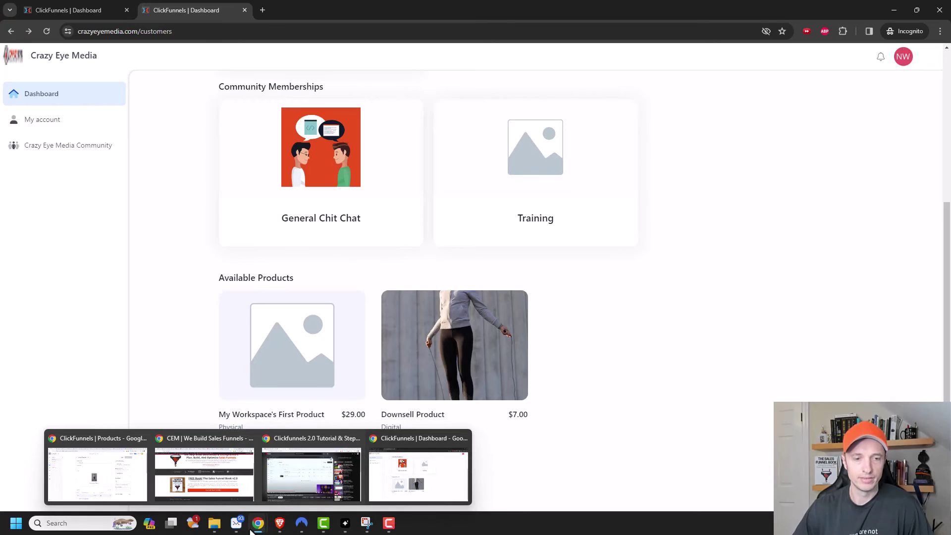
left_click(73, 477)
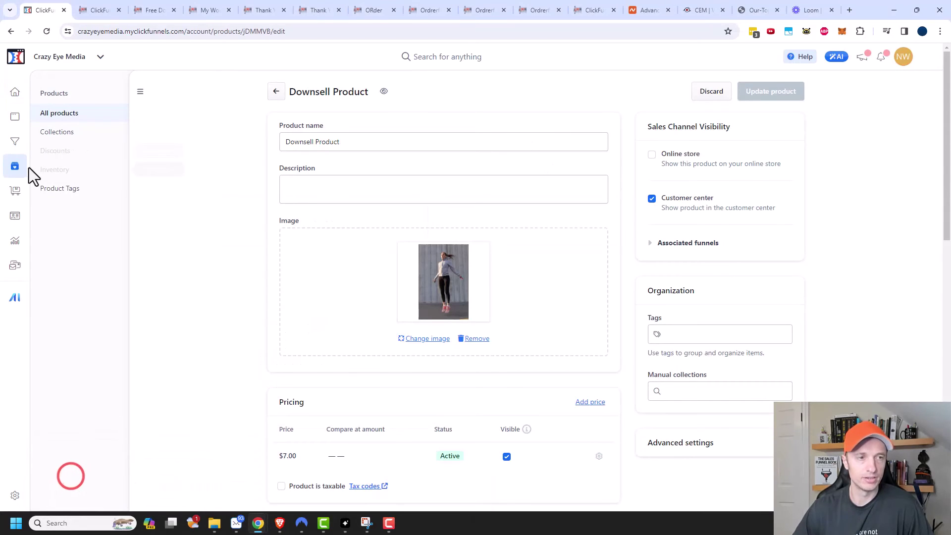
Step: Turn on Show In LearningHub and Show To Non Members for the Main Product Course
left_click(16, 119)
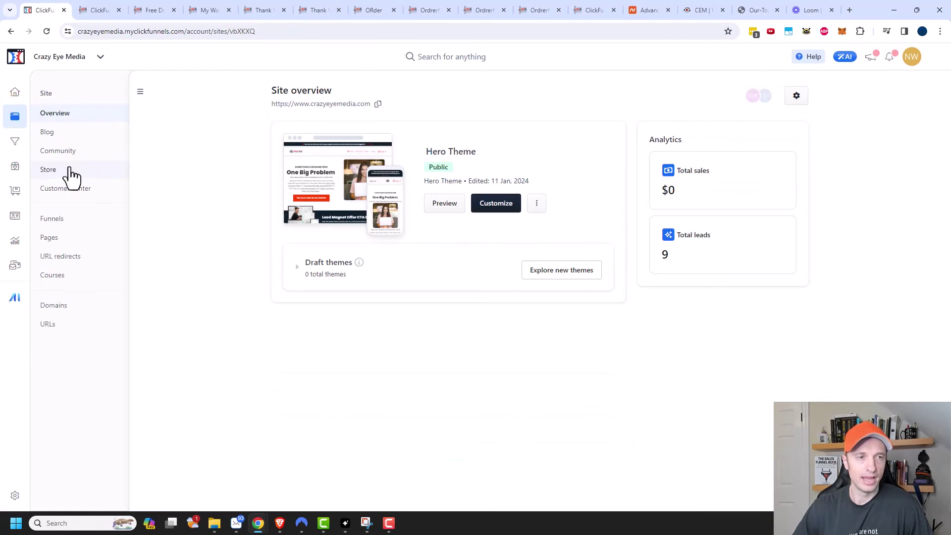
left_click(58, 276)
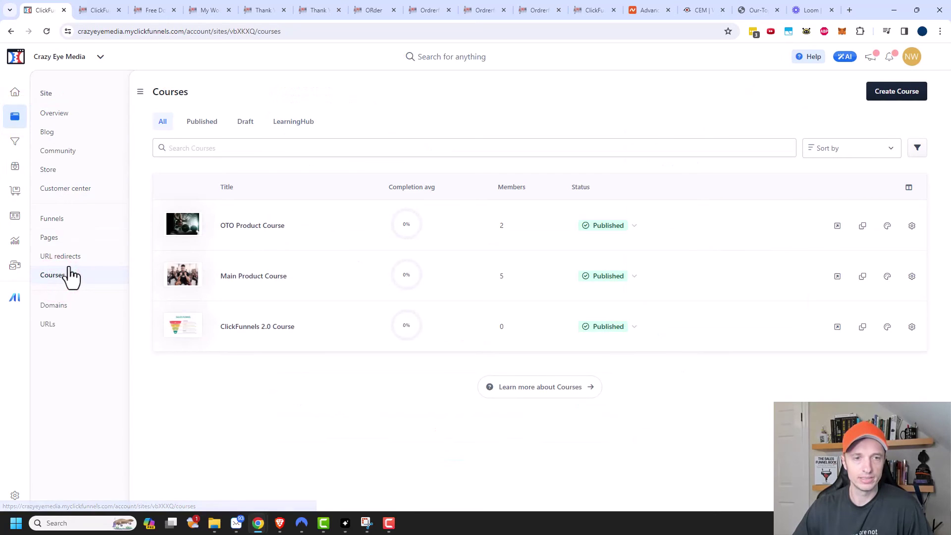
left_click(266, 277)
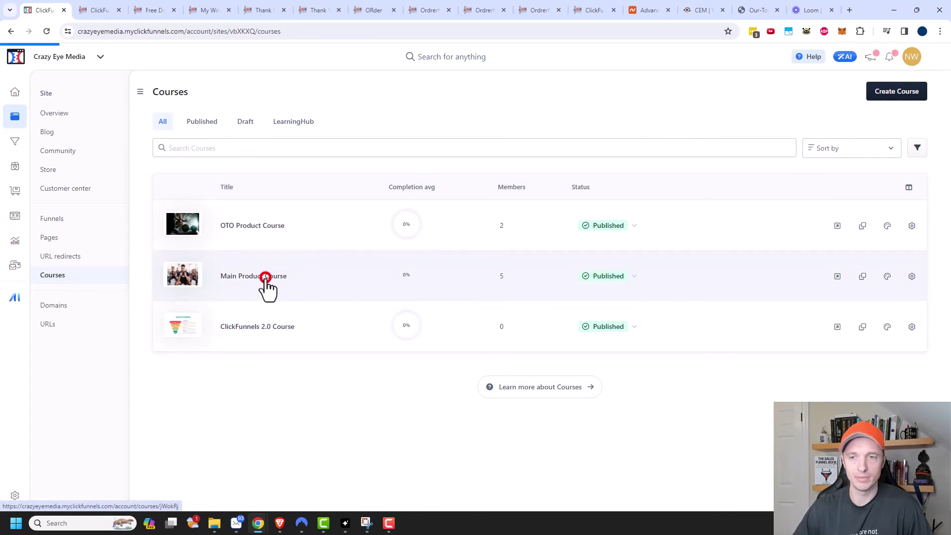
left_click(703, 92)
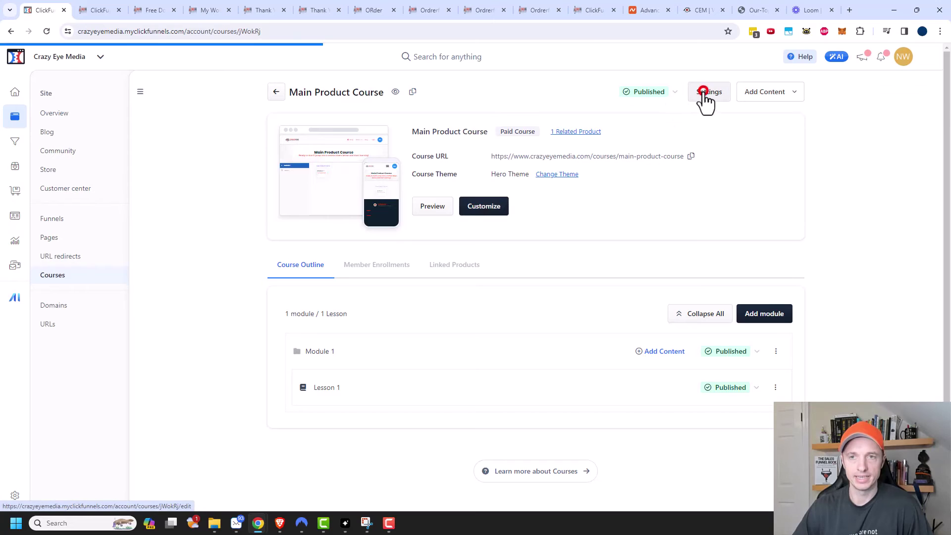
scroll(821, 191, "down", 10)
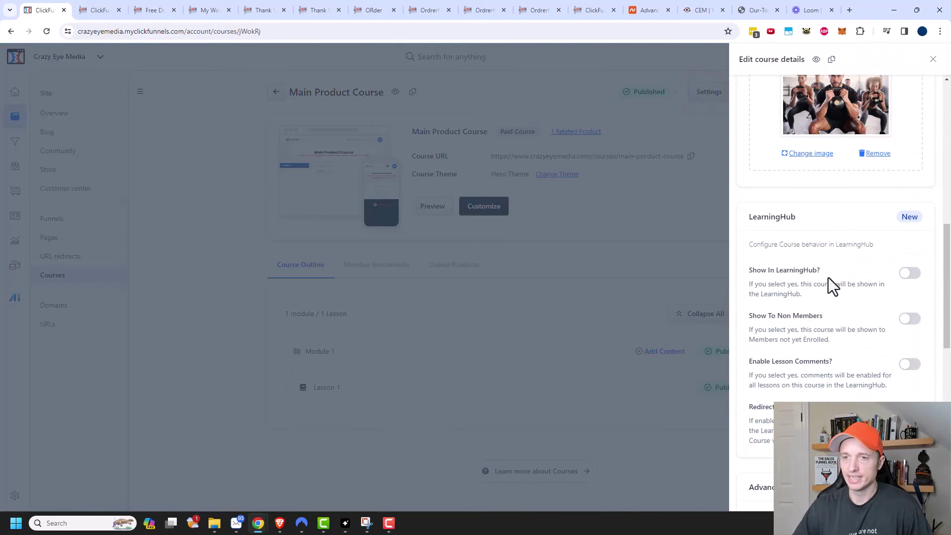
left_click(910, 274)
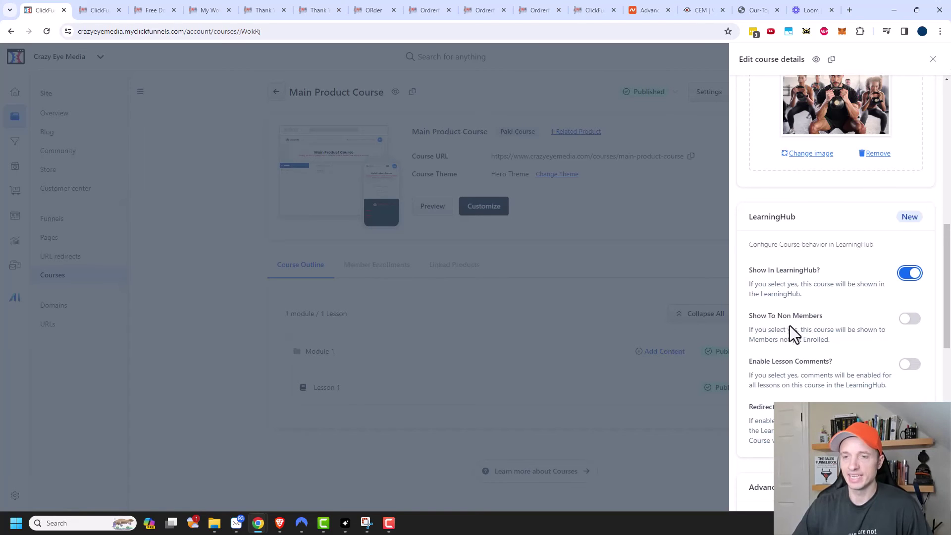
left_click(909, 321)
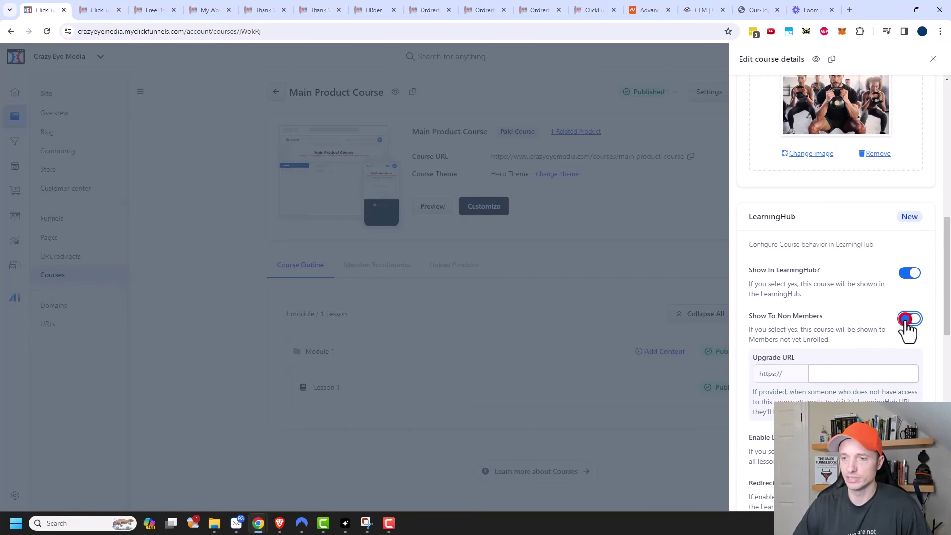
scroll(763, 367, "down", 1)
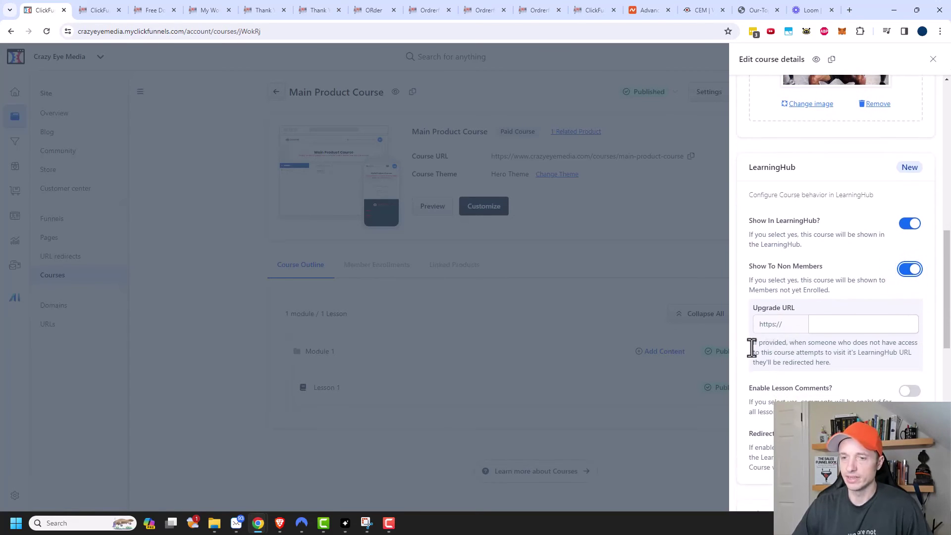
left_click(812, 325)
type("www.crazyeyemarke")
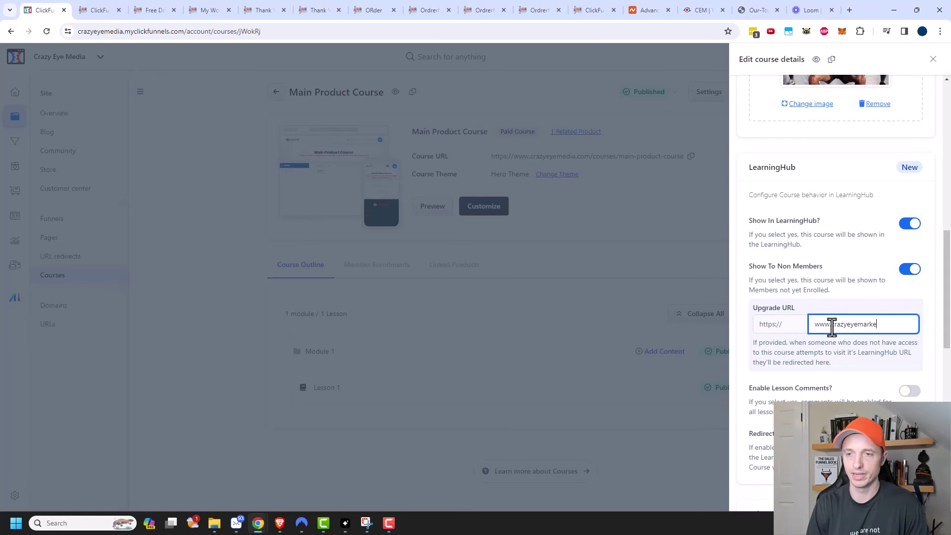
type("ting.com")
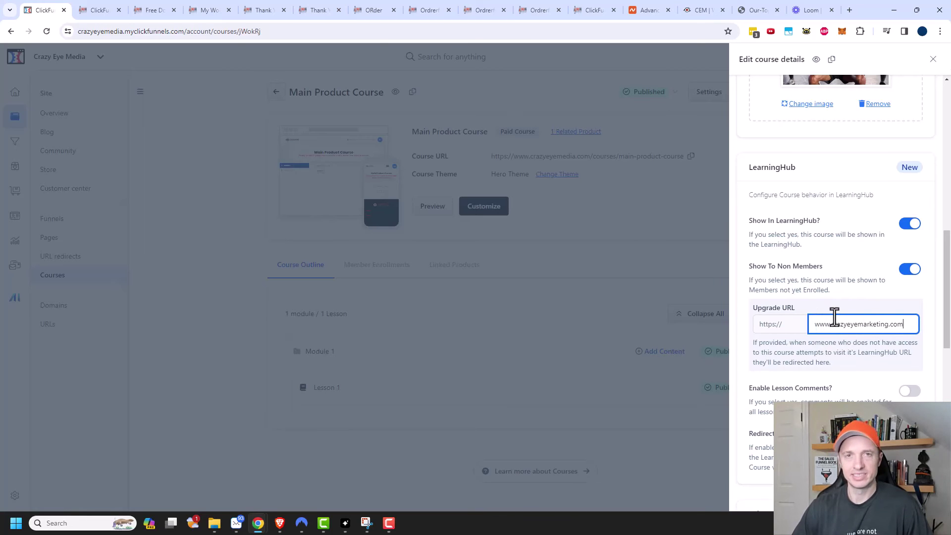
scroll(840, 323, "down", 2)
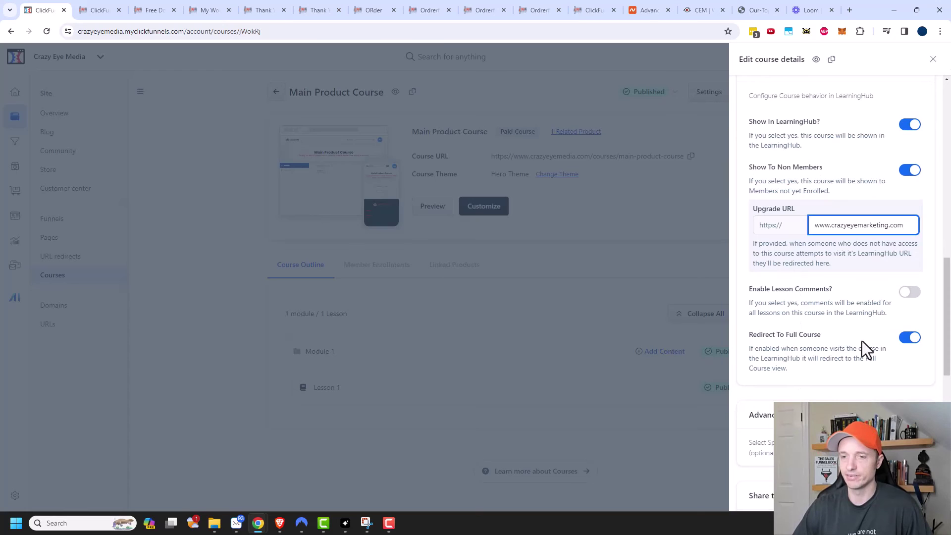
scroll(738, 328, "down", 8)
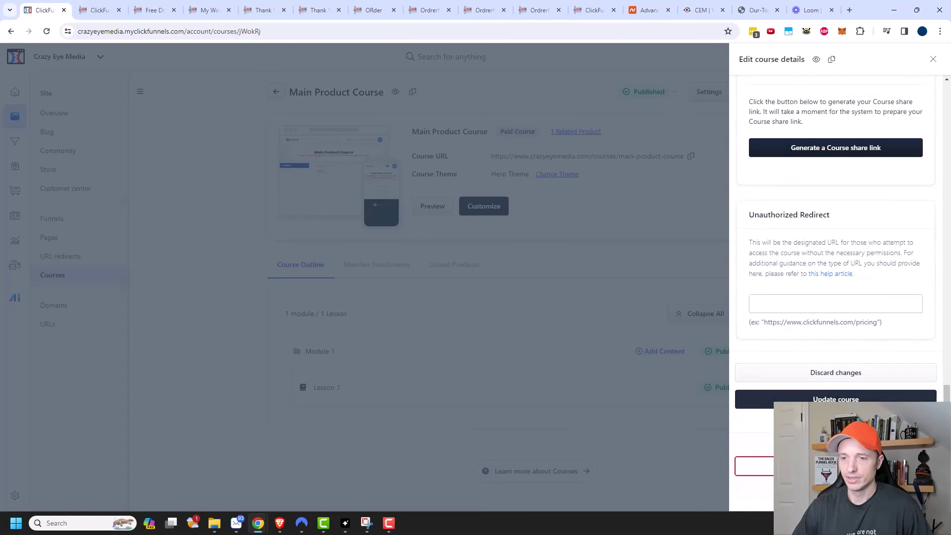
left_click(830, 396)
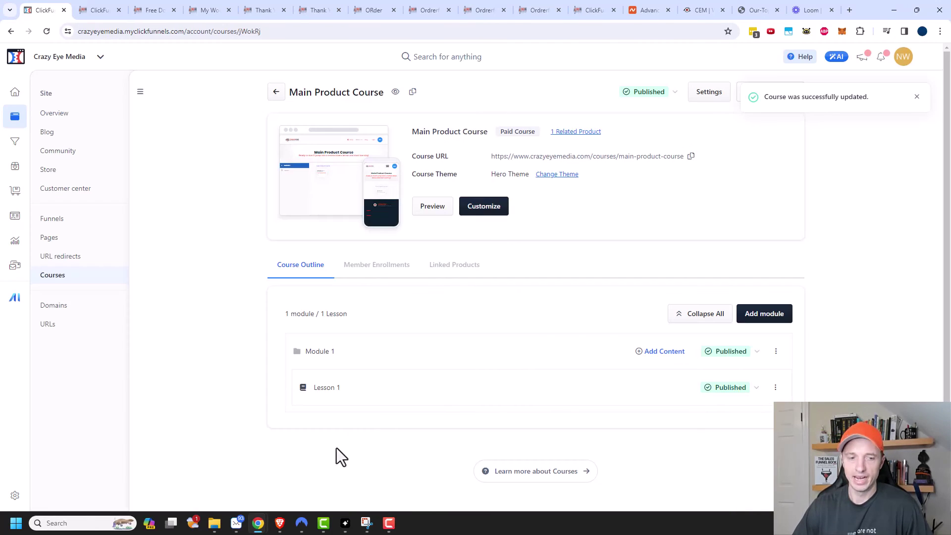
mouse_move(254, 531)
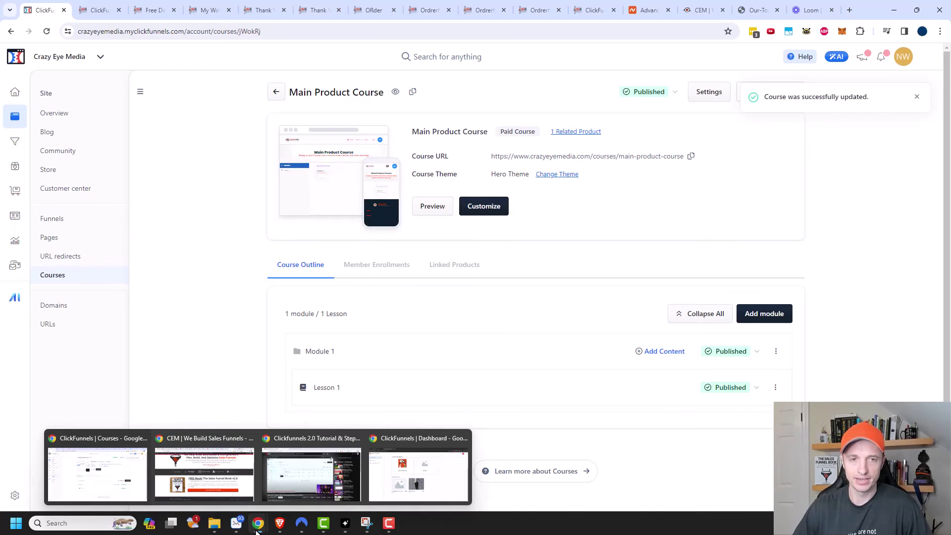
left_click(391, 466)
scroll(391, 466, "up", 5)
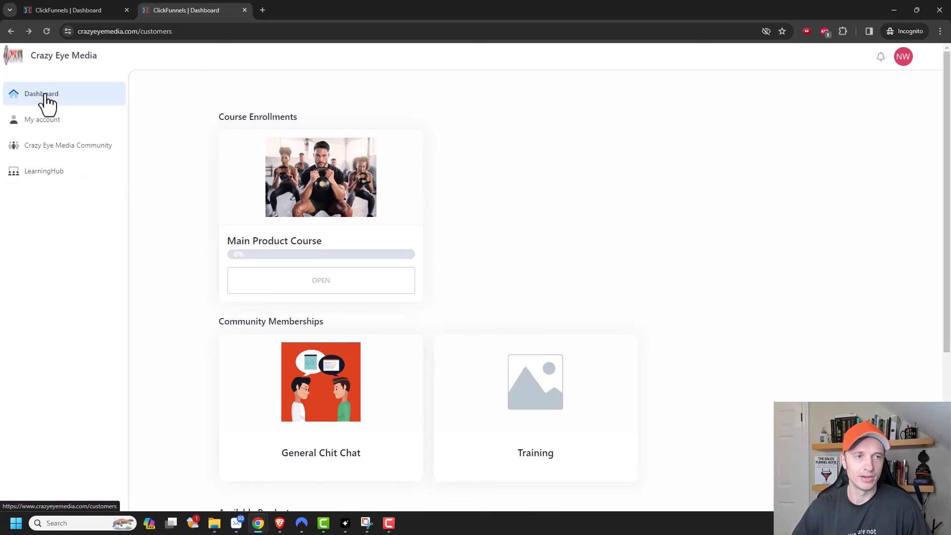
left_click(55, 179)
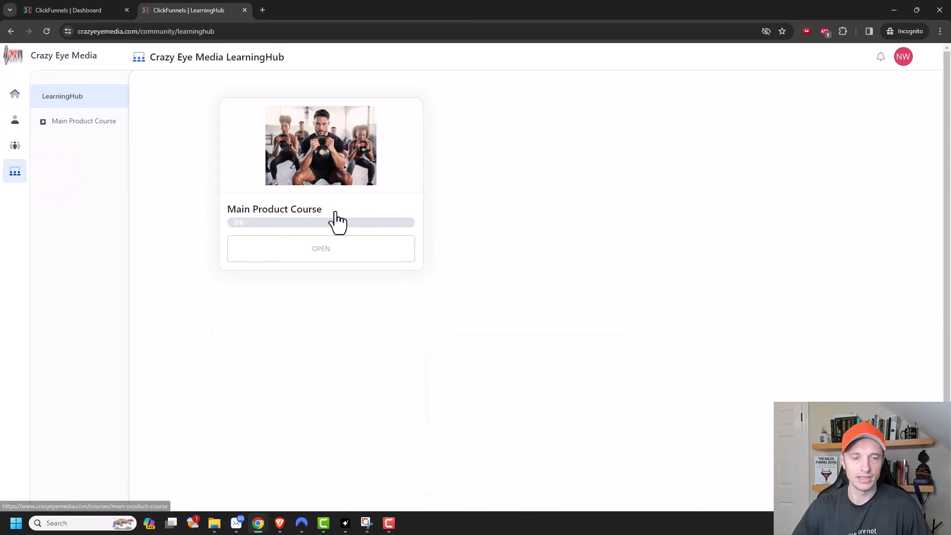
mouse_move(259, 530)
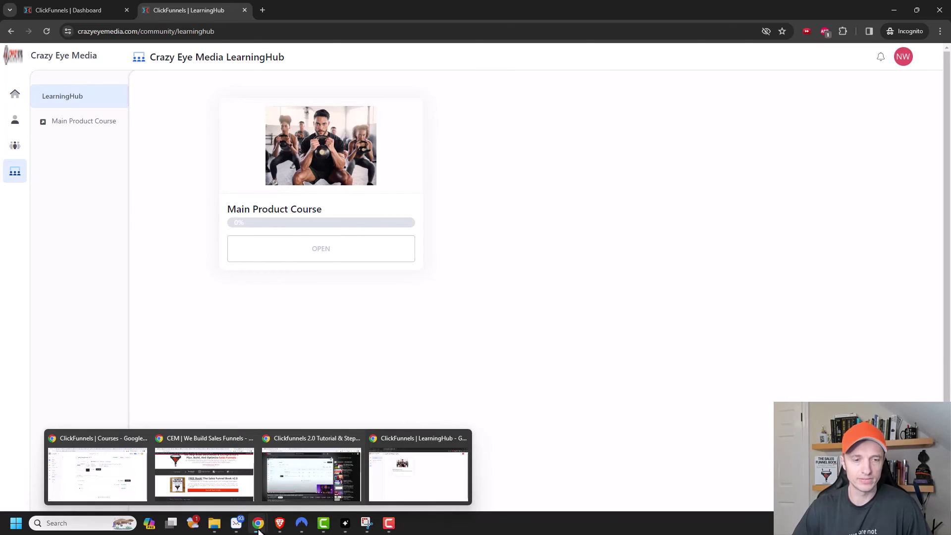
Step: Open the settings of the ClickFunnels 2.0 Course from the Courses list
left_click(105, 468)
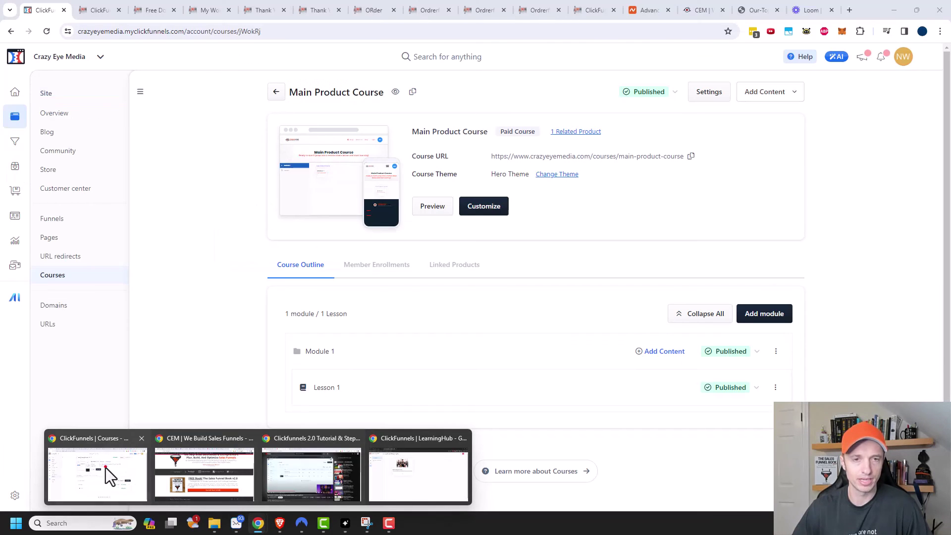
left_click(69, 275)
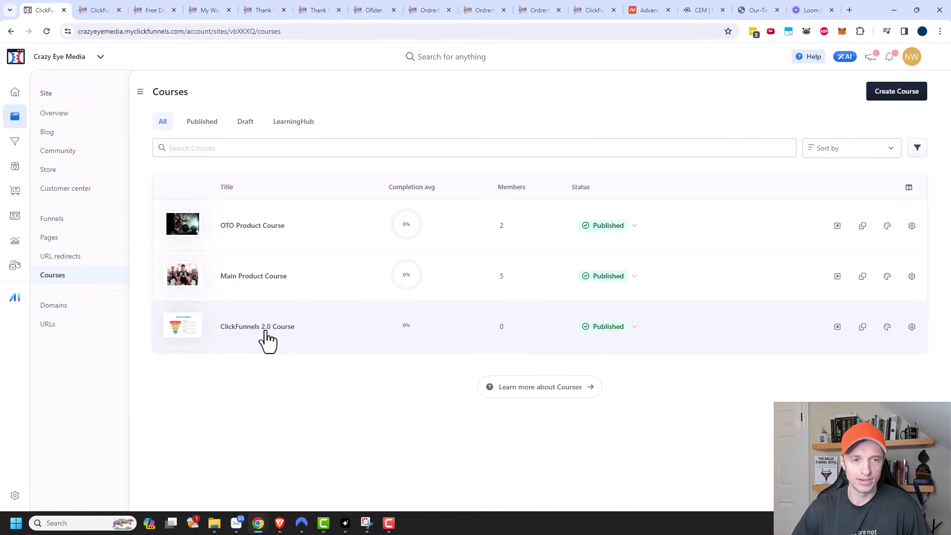
left_click(357, 331)
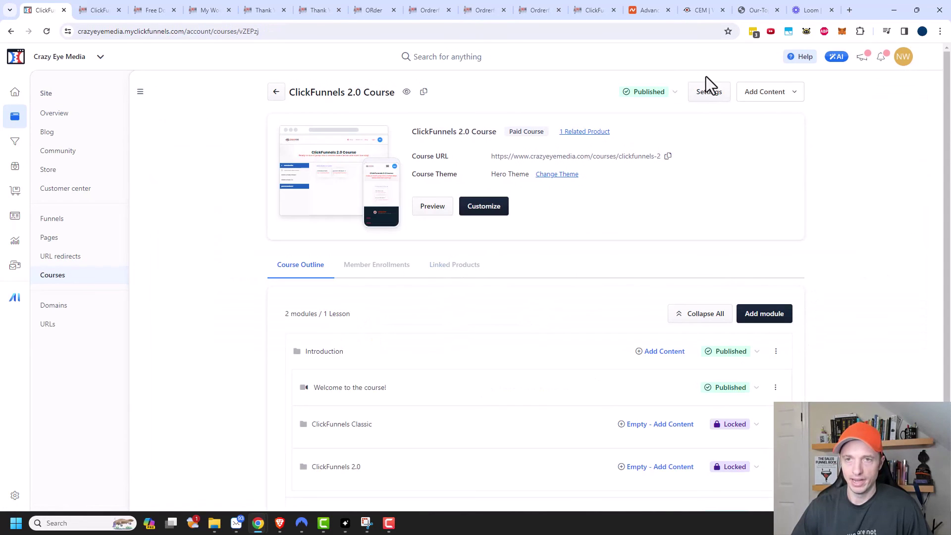
left_click(706, 93)
scroll(859, 322, "down", 15)
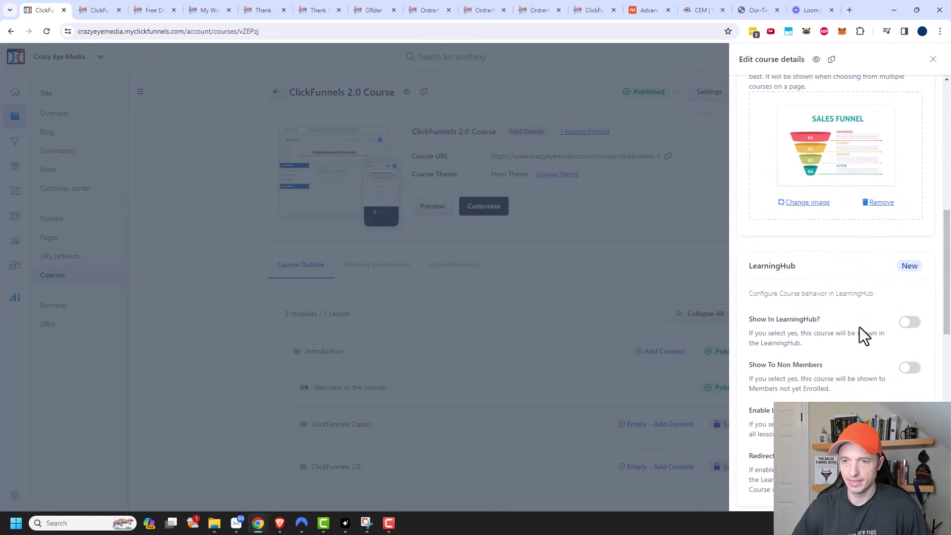
left_click(908, 175)
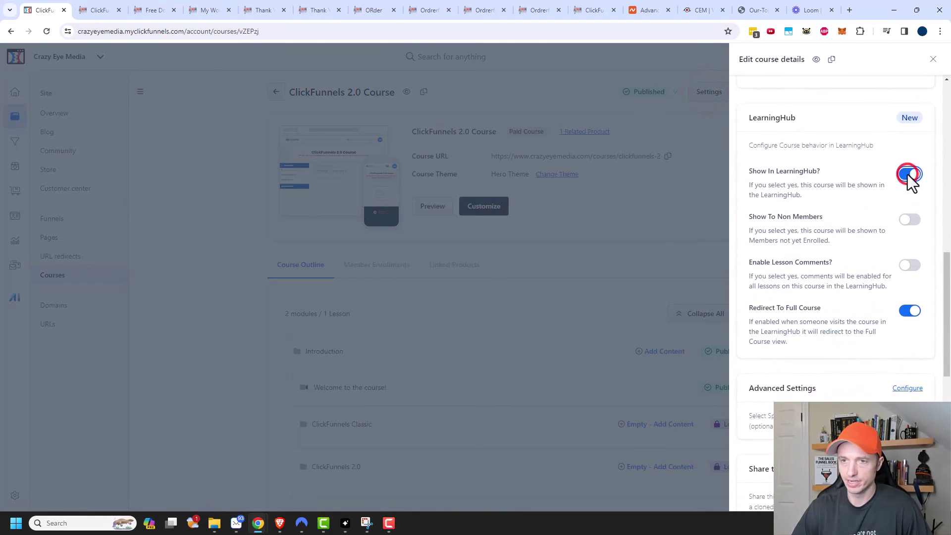
left_click(909, 221)
left_click(854, 276)
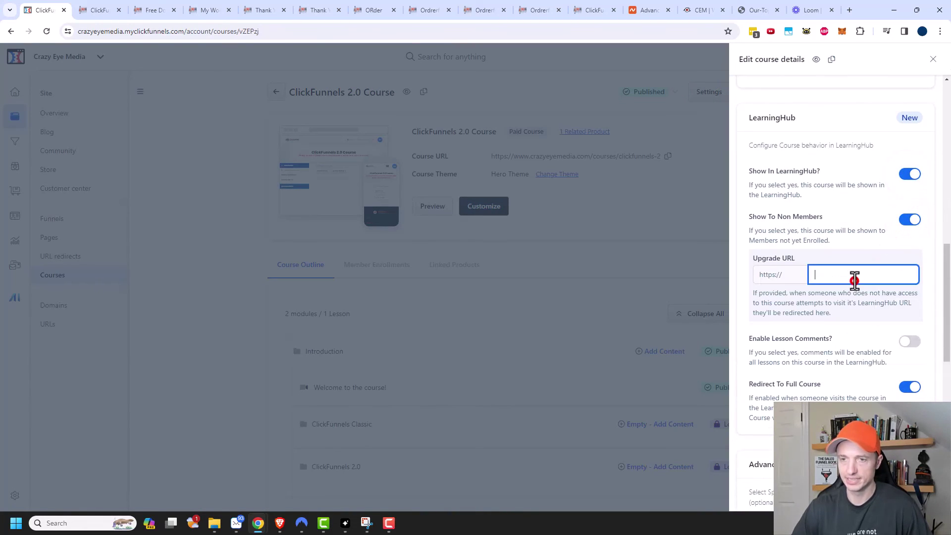
type("www.google.com")
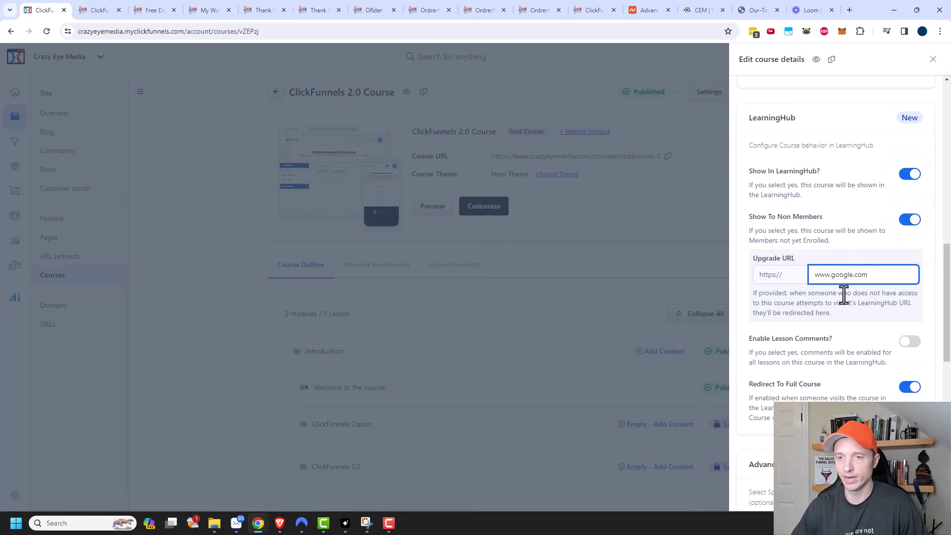
scroll(842, 288, "down", 8)
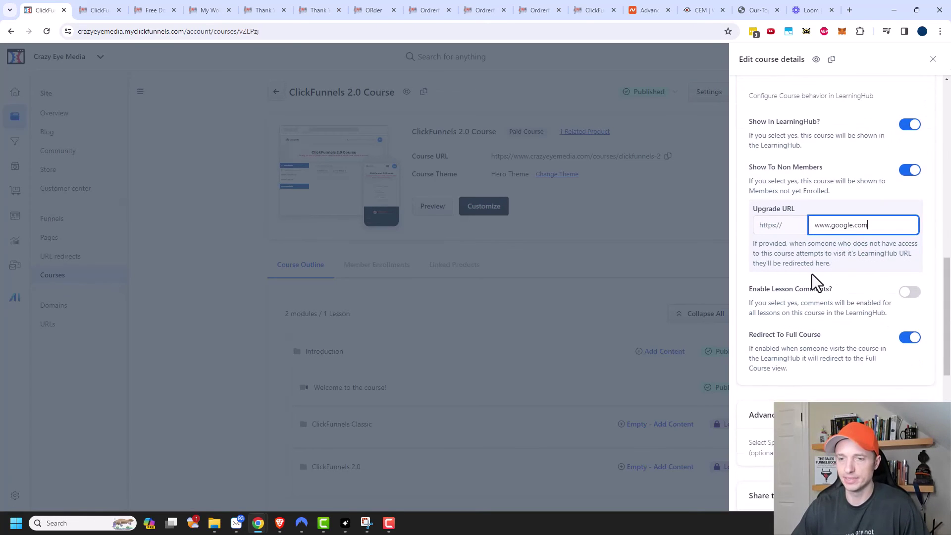
scroll(815, 302, "down", 3)
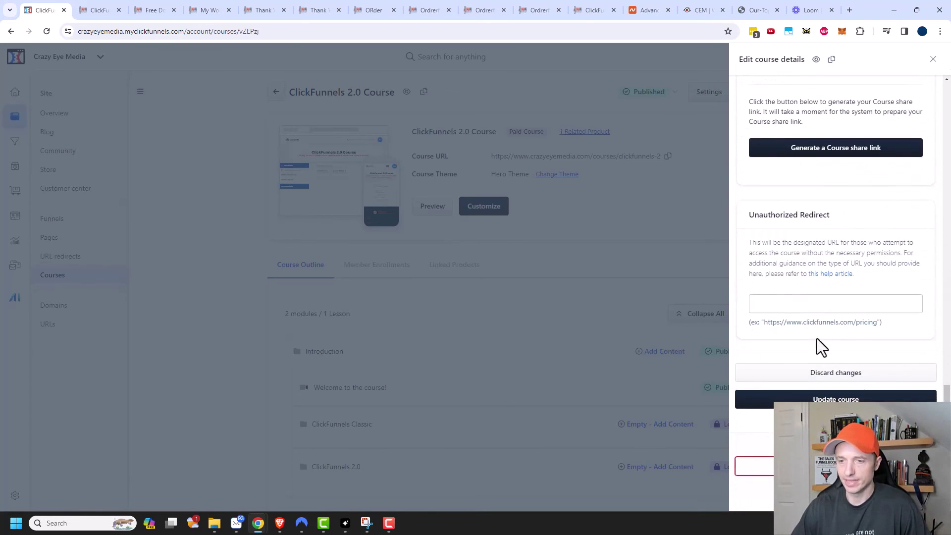
left_click(833, 400)
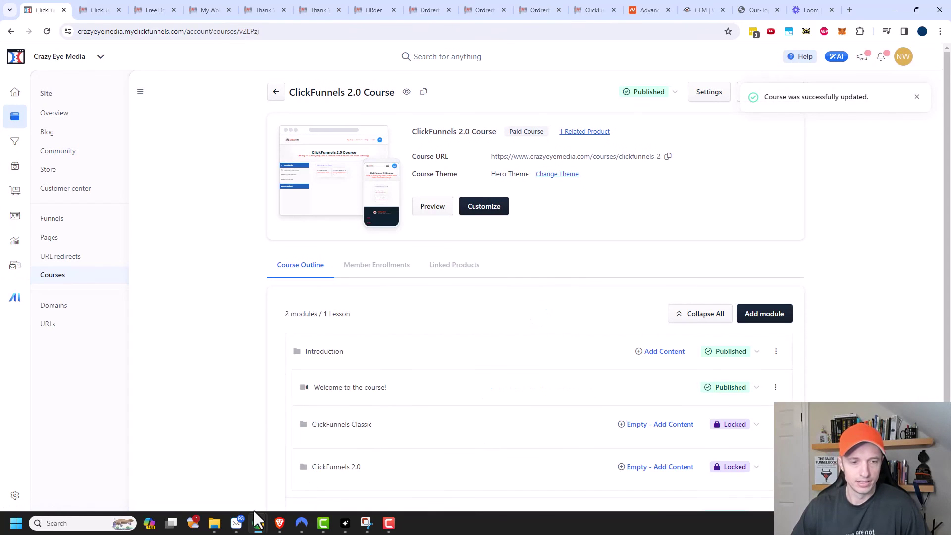
Step: Reload the customer LearningHub and confirm the ClickFunnels 2.0 Course's UPGRADE TO JOIN link opens Google
mouse_move(258, 523)
left_click(407, 492)
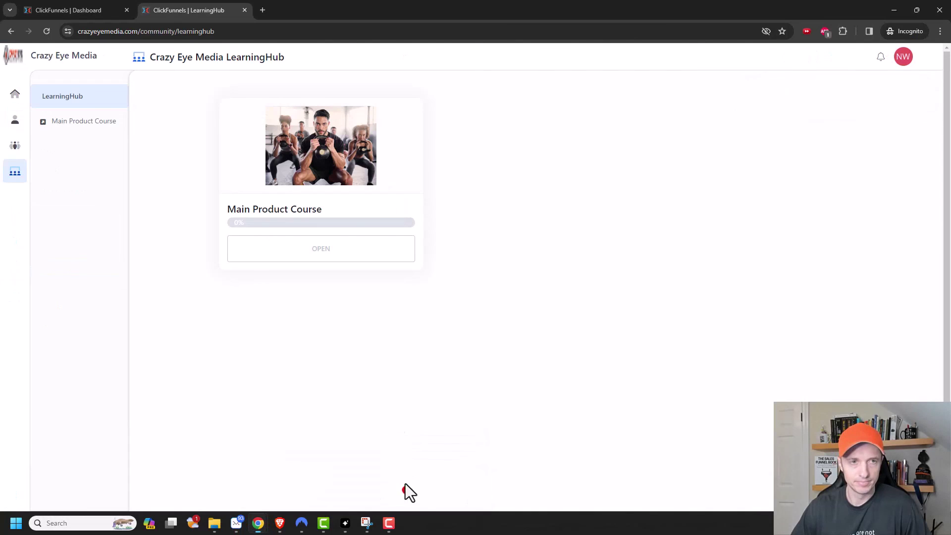
left_click(384, 384)
key("F5")
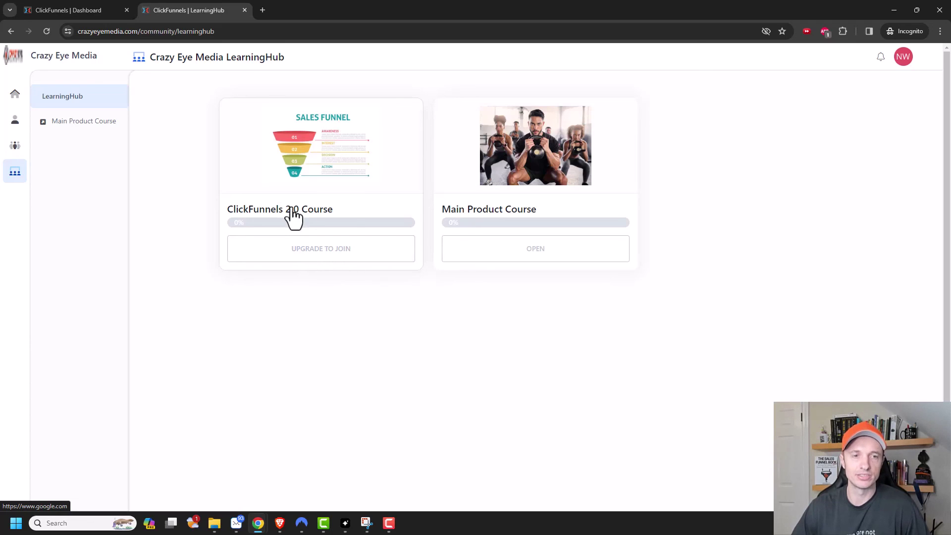
left_click(309, 250)
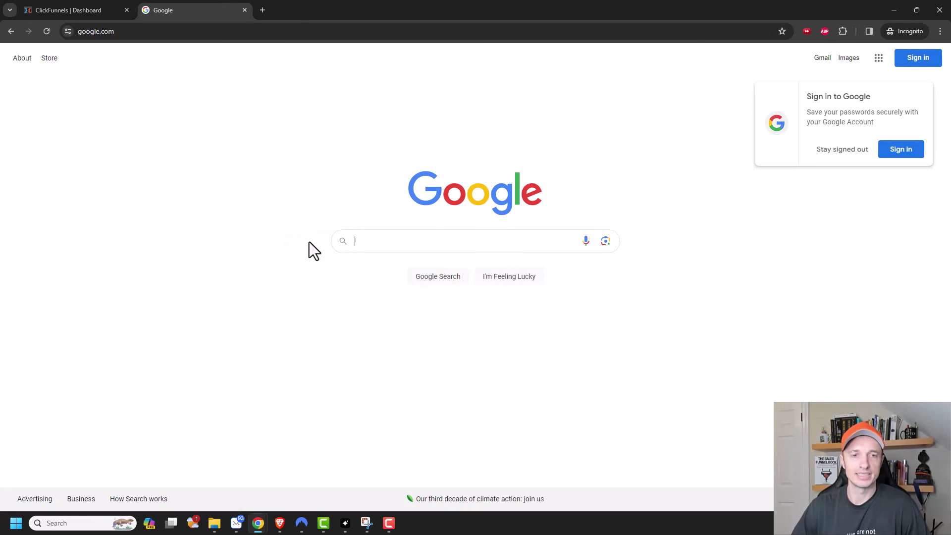
left_click(10, 31)
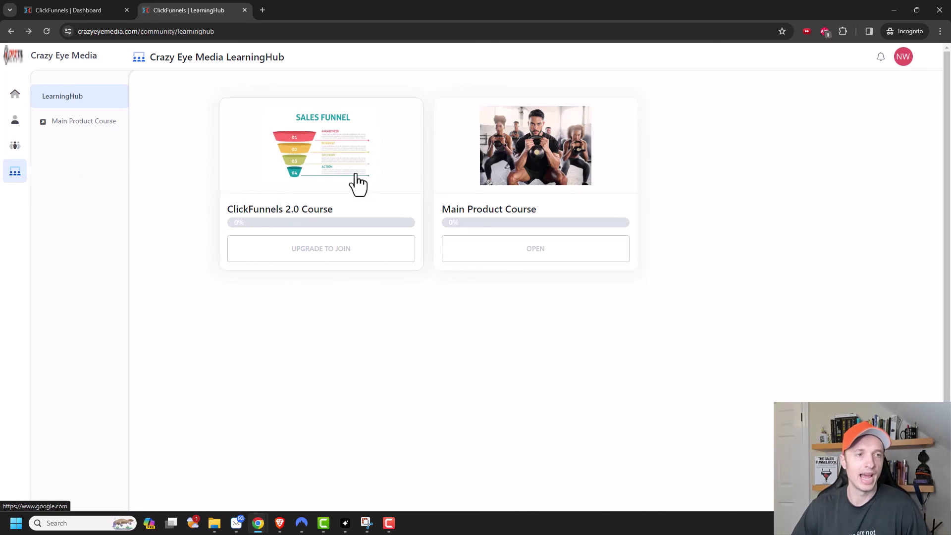
Step: Return to the customer Dashboard and scroll down to Available Products
left_click(15, 95)
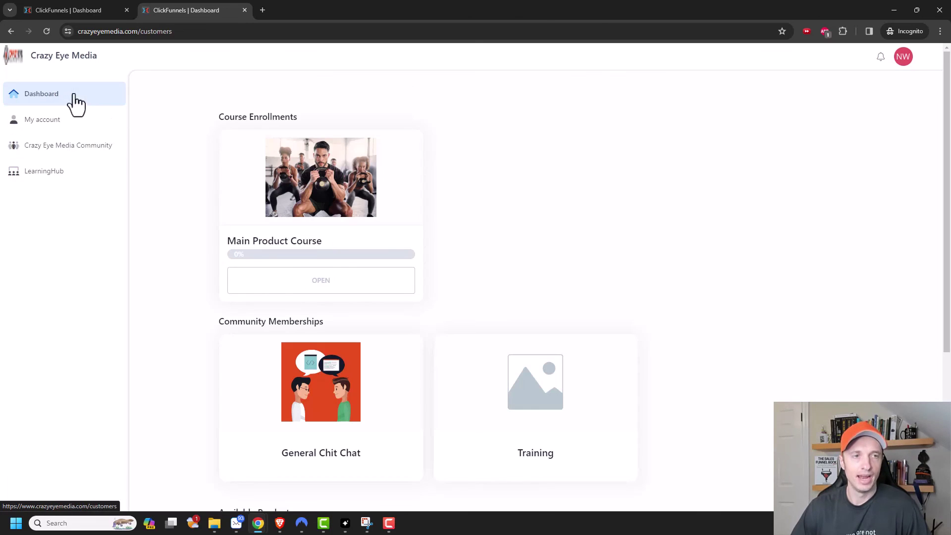
scroll(127, 180, "down", 3)
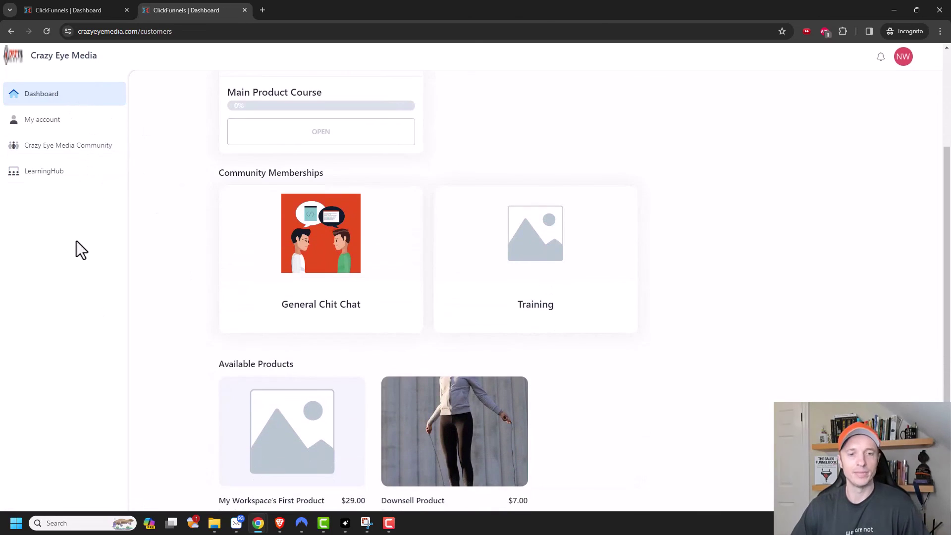